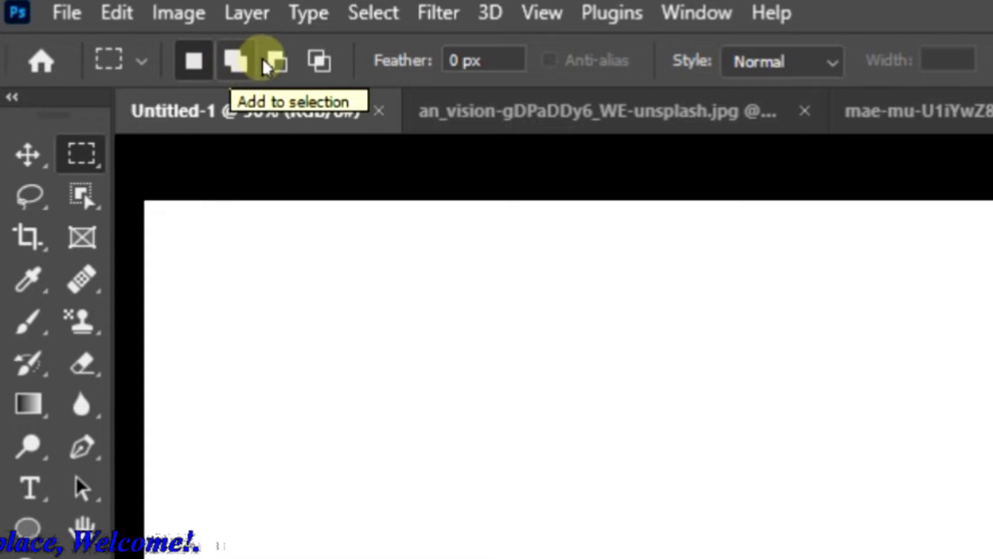
Draw a rounded freehand selection around the upper middle of the blank canvas with the Lasso tool.
{"action": "left_click", "coordinate": [319, 62]}
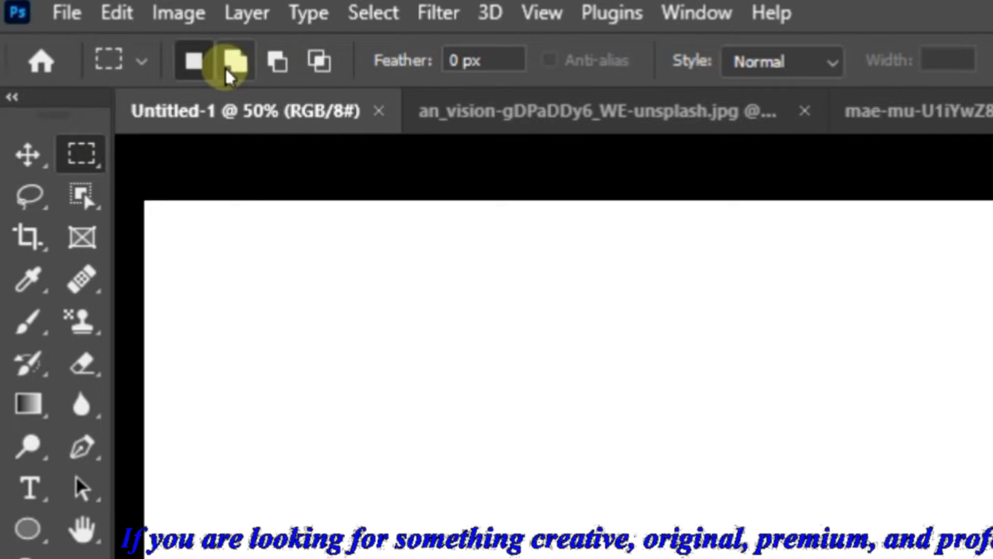
{"action": "left_click", "coordinate": [32, 200]}
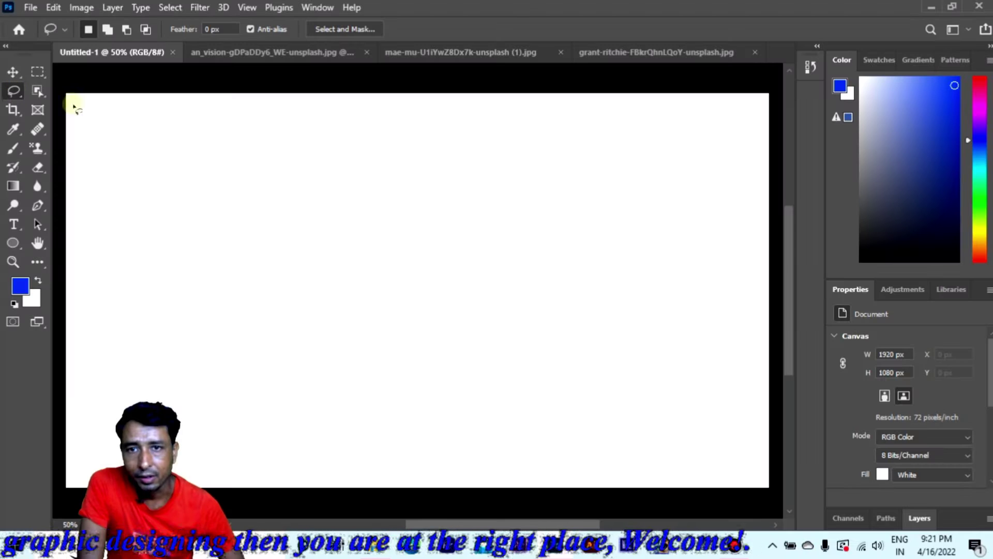
{"action": "mouse_move", "coordinate": [268, 157]}
{"action": "left_mouse_down"}
{"action": "mouse_move", "coordinate": [396, 145]}
{"action": "mouse_move", "coordinate": [488, 214]}
{"action": "mouse_move", "coordinate": [495, 293]}
{"action": "mouse_move", "coordinate": [403, 347]}
{"action": "mouse_move", "coordinate": [315, 331]}
{"action": "mouse_move", "coordinate": [239, 248]}
{"action": "mouse_move", "coordinate": [232, 202]}
{"action": "mouse_move", "coordinate": [250, 167]}
{"action": "left_mouse_up"}
{"action": "left_click_drag", "start_coordinate": [340, 155], "coordinate": [343, 156]}
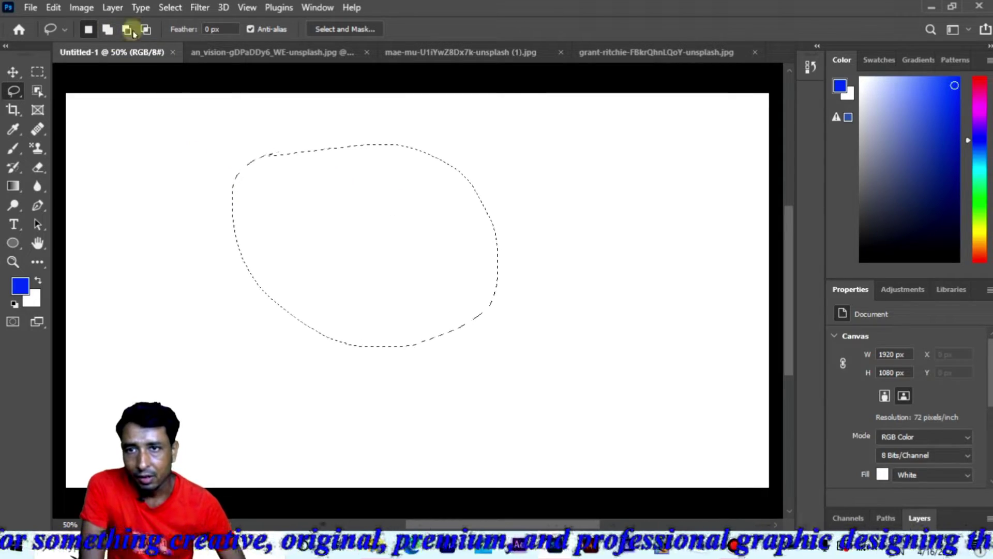
Add a roughly rectangular freehand area to the selection, overlapping the left half of the rounded shape.
{"action": "left_click", "coordinate": [108, 29]}
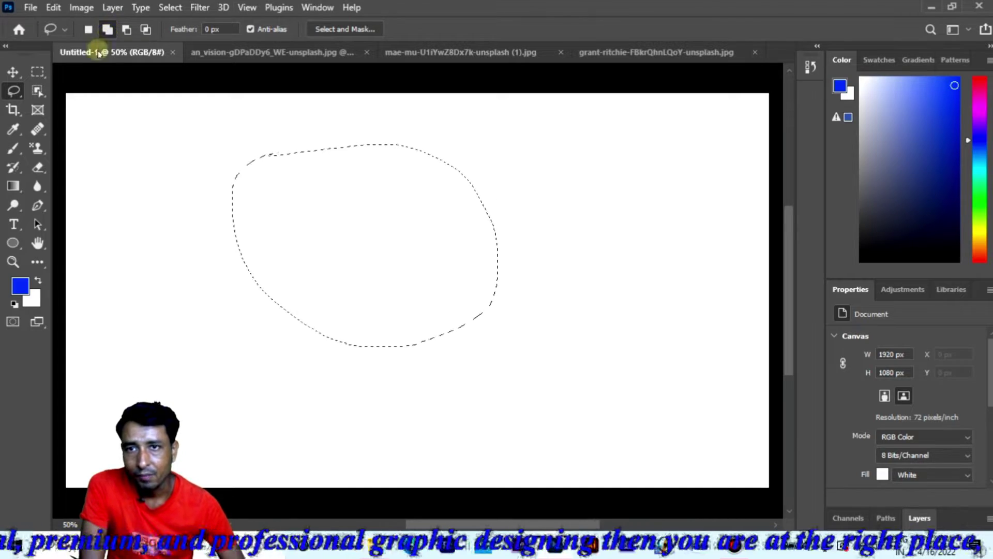
{"action": "left_click", "coordinate": [88, 30]}
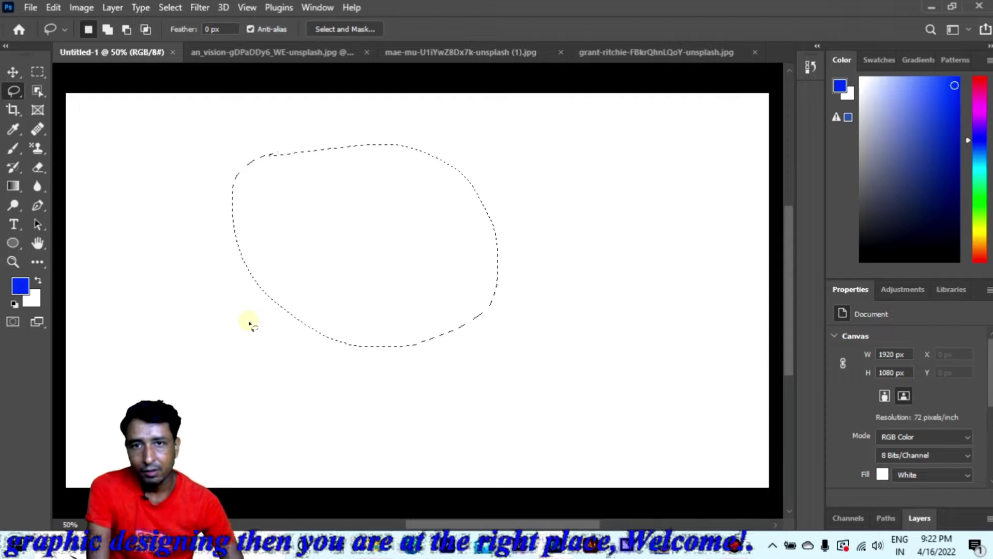
{"action": "key", "text": "shift"}
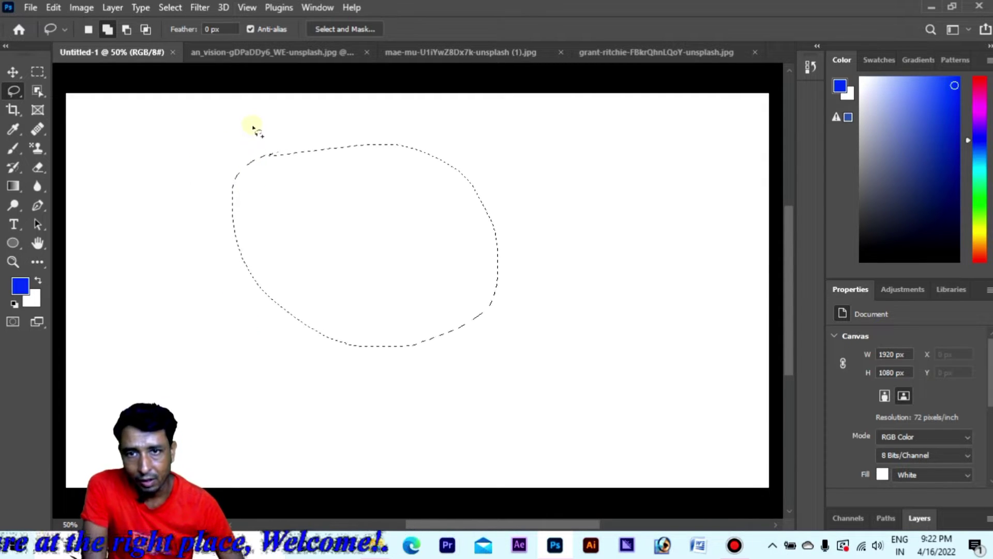
{"action": "mouse_move", "coordinate": [176, 121]}
{"action": "left_mouse_down"}
{"action": "mouse_move", "coordinate": [338, 120]}
{"action": "mouse_move", "coordinate": [340, 389]}
{"action": "mouse_move", "coordinate": [121, 374]}
{"action": "mouse_move", "coordinate": [136, 257]}
{"action": "mouse_move", "coordinate": [132, 119]}
{"action": "mouse_move", "coordinate": [179, 123]}
{"action": "left_mouse_up"}
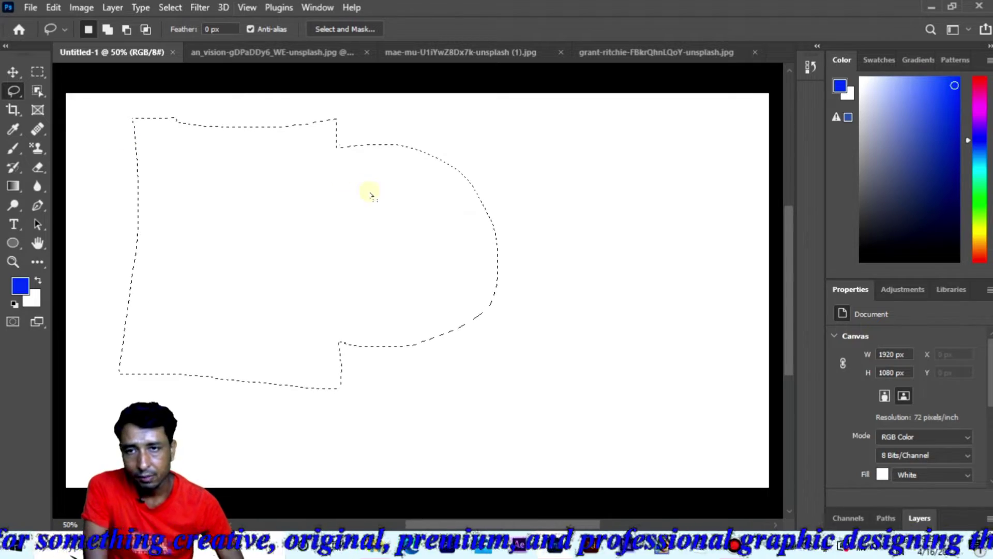
Subtract a horizontal freehand band across the middle of the selection, splitting it into an upper and a lower piece.
{"action": "left_click", "coordinate": [126, 30]}
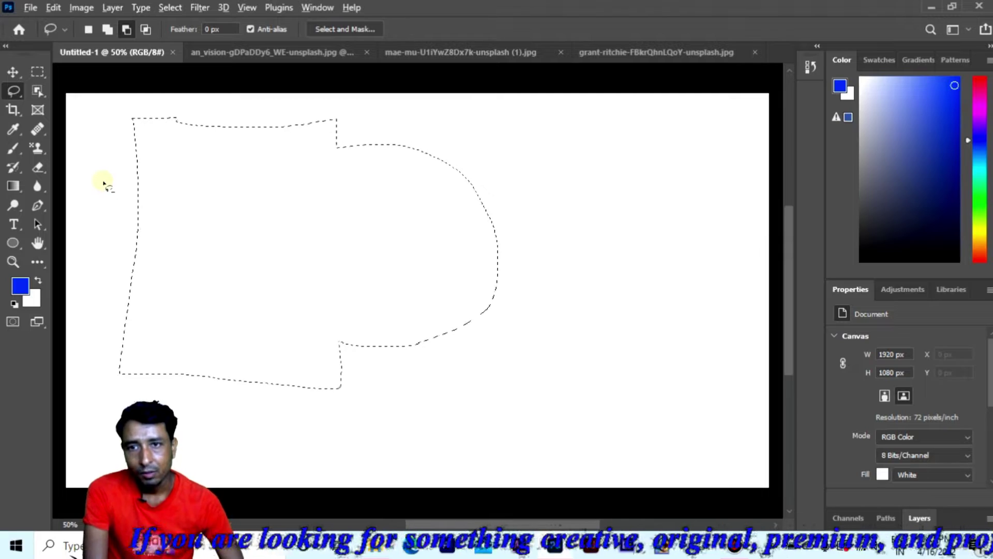
{"action": "left_click_drag", "start_coordinate": [103, 183], "coordinate": [106, 184]}
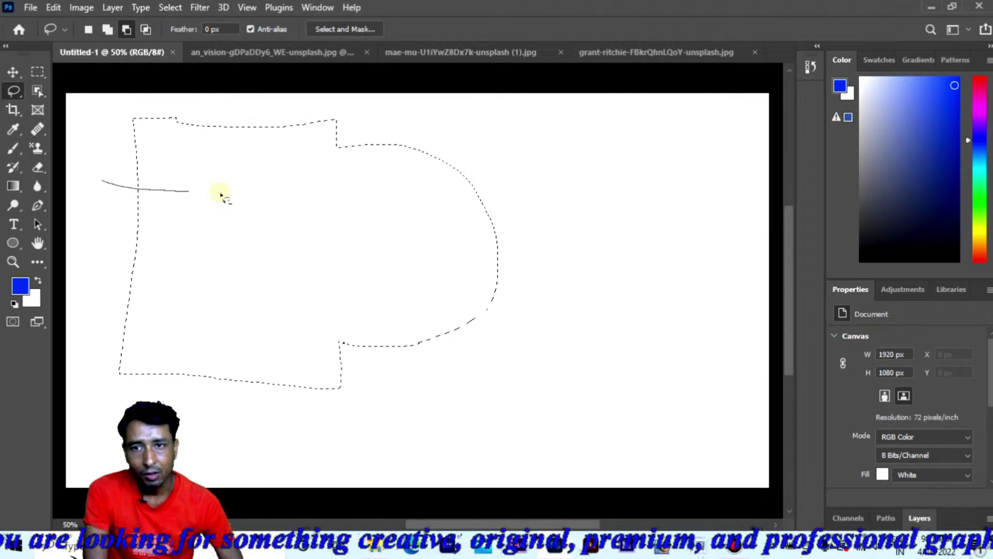
{"action": "mouse_move", "coordinate": [396, 203]}
{"action": "left_mouse_down"}
{"action": "mouse_move", "coordinate": [578, 212]}
{"action": "mouse_move", "coordinate": [628, 247]}
{"action": "mouse_move", "coordinate": [632, 263]}
{"action": "mouse_move", "coordinate": [539, 284]}
{"action": "mouse_move", "coordinate": [365, 298]}
{"action": "mouse_move", "coordinate": [254, 289]}
{"action": "mouse_move", "coordinate": [83, 249]}
{"action": "mouse_move", "coordinate": [104, 184]}
{"action": "left_mouse_up"}
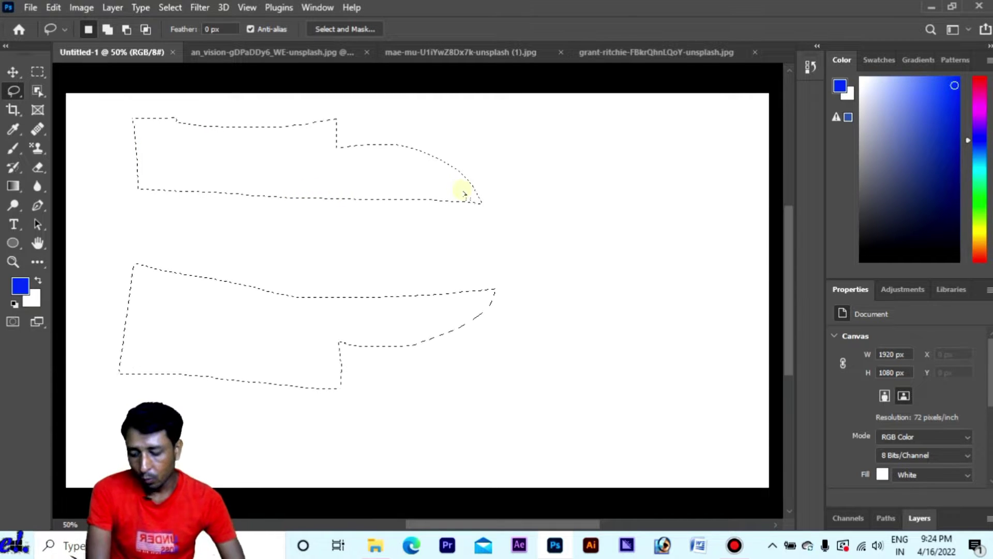
Intersect both selection pieces with a freehand lasso area that leaves out their left ends.
{"action": "key", "text": "shift+alt"}
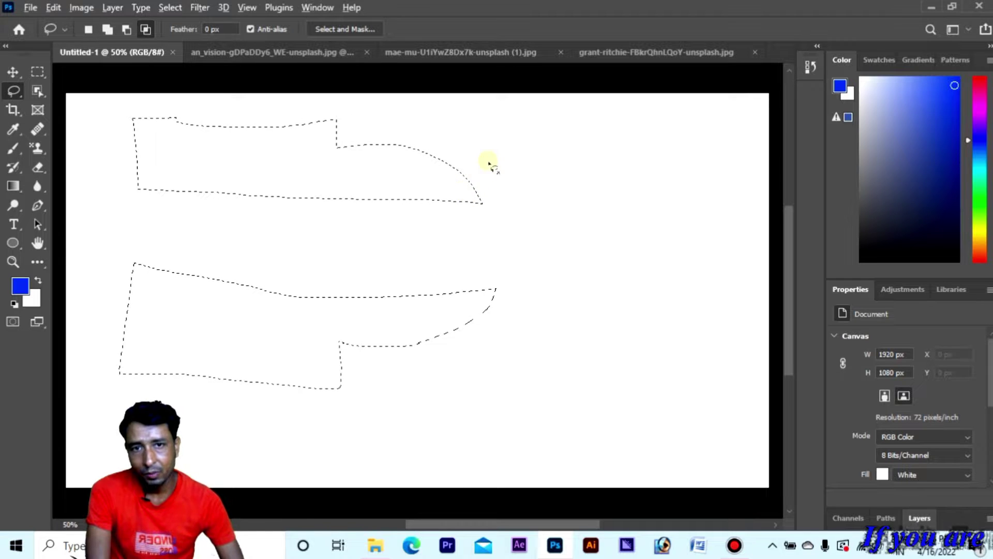
{"action": "left_click_drag", "start_coordinate": [278, 104], "coordinate": [398, 119]}
{"action": "mouse_move", "coordinate": [499, 215]}
{"action": "left_mouse_down"}
{"action": "mouse_move", "coordinate": [516, 338]}
{"action": "mouse_move", "coordinate": [509, 360]}
{"action": "mouse_move", "coordinate": [460, 407]}
{"action": "mouse_move", "coordinate": [375, 432]}
{"action": "mouse_move", "coordinate": [315, 433]}
{"action": "mouse_move", "coordinate": [278, 407]}
{"action": "mouse_move", "coordinate": [240, 329]}
{"action": "mouse_move", "coordinate": [242, 207]}
{"action": "mouse_move", "coordinate": [274, 103]}
{"action": "mouse_move", "coordinate": [295, 129]}
{"action": "left_mouse_up"}
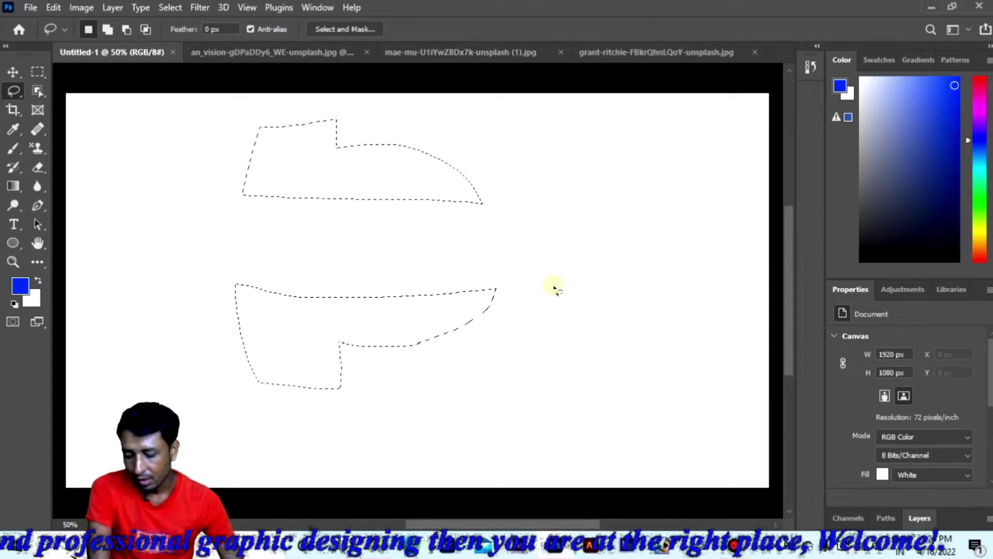
Intersect the selection with another freehand area covering only the right end of the lower piece.
{"action": "key", "text": "shift+alt"}
{"action": "mouse_move", "coordinate": [555, 241]}
{"action": "left_mouse_down"}
{"action": "mouse_move", "coordinate": [431, 256]}
{"action": "mouse_move", "coordinate": [402, 295]}
{"action": "mouse_move", "coordinate": [402, 384]}
{"action": "left_mouse_up"}
{"action": "mouse_move", "coordinate": [579, 357]}
{"action": "left_mouse_down"}
{"action": "mouse_move", "coordinate": [582, 262]}
{"action": "mouse_move", "coordinate": [559, 235]}
{"action": "mouse_move", "coordinate": [549, 241]}
{"action": "left_mouse_up"}
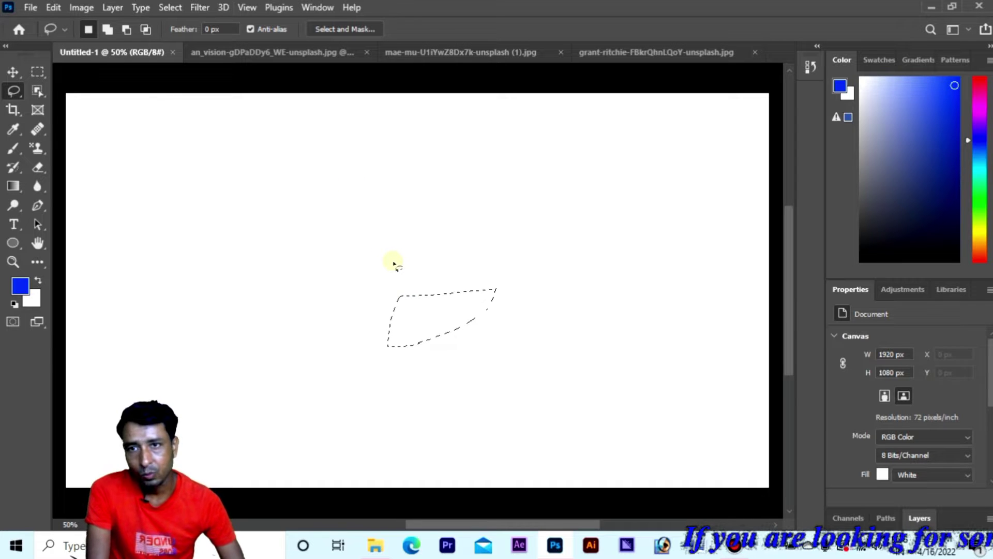
Switch to the Polygonal Lasso tool and deselect the remaining selection.
{"action": "right_click", "coordinate": [13, 91]}
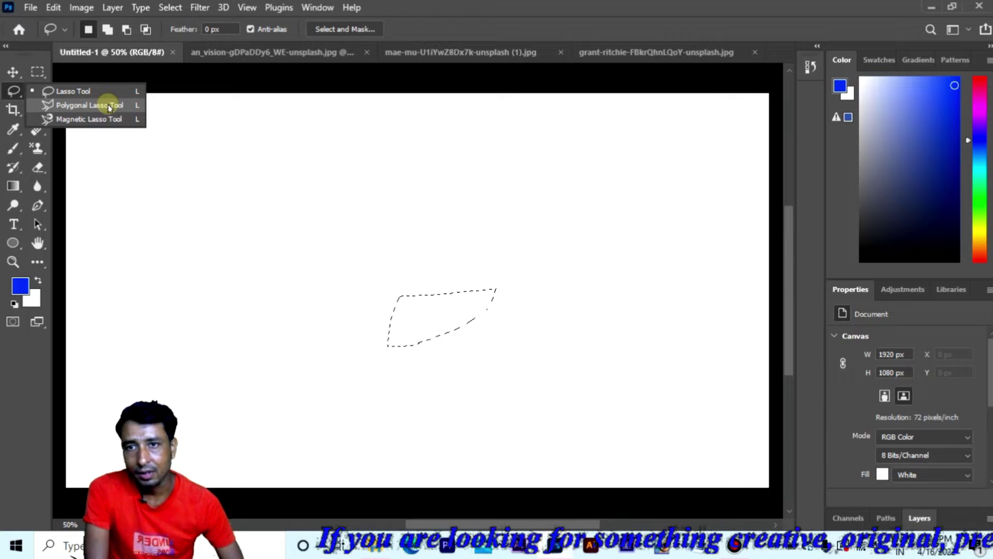
{"action": "left_click", "coordinate": [20, 89]}
{"action": "key", "text": "ctrl+d"}
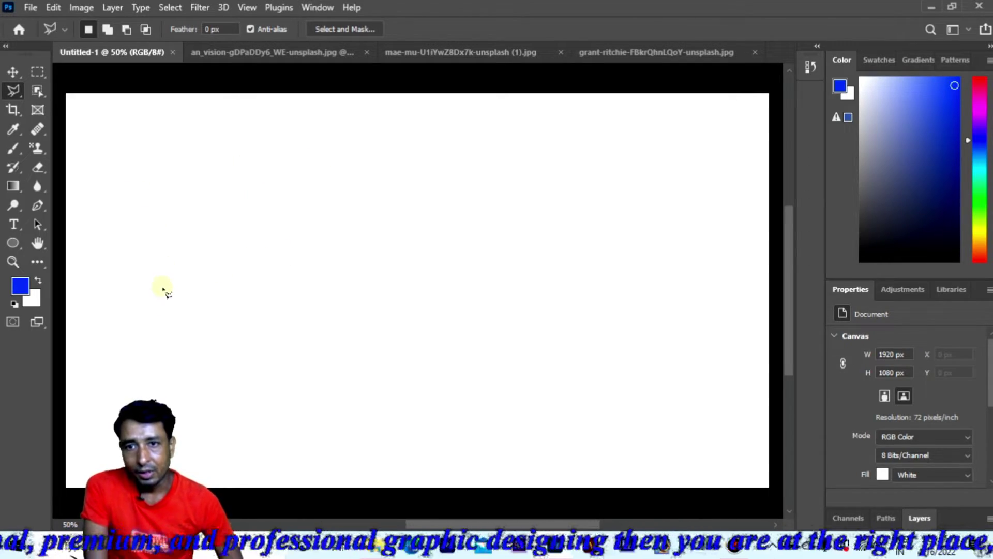
Lay out a long, self-crossing polygonal lasso outline with straight segments across the blank canvas, leaving it open.
{"action": "left_click", "coordinate": [145, 252]}
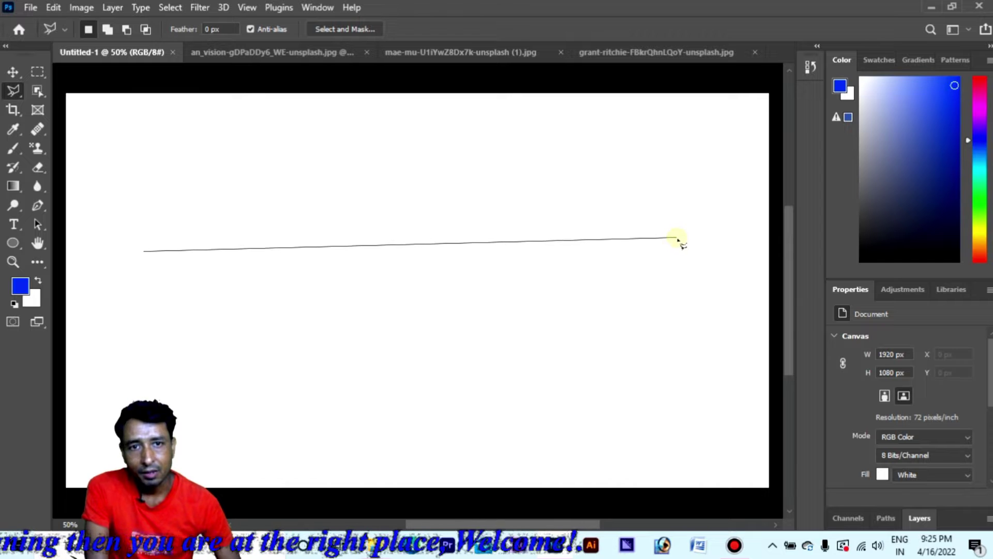
{"action": "left_click", "coordinate": [677, 237]}
{"action": "left_click", "coordinate": [703, 132]}
{"action": "left_click", "coordinate": [140, 148]}
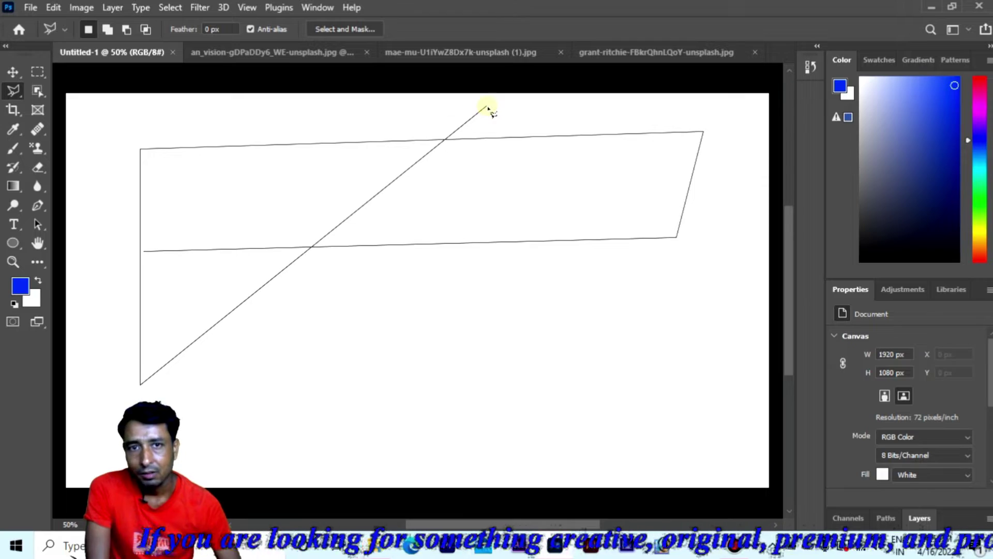
{"action": "left_click", "coordinate": [662, 340]}
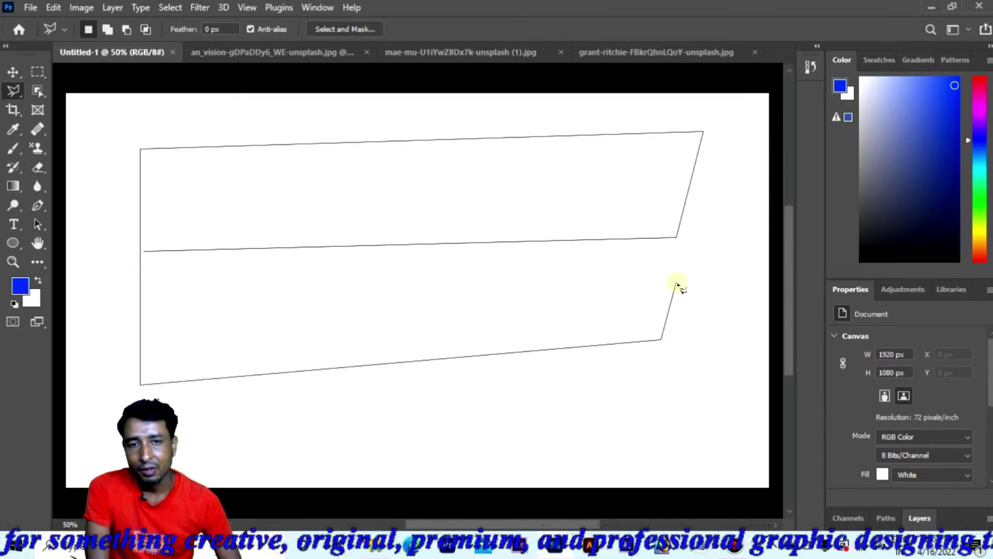
{"action": "left_click", "coordinate": [679, 280]}
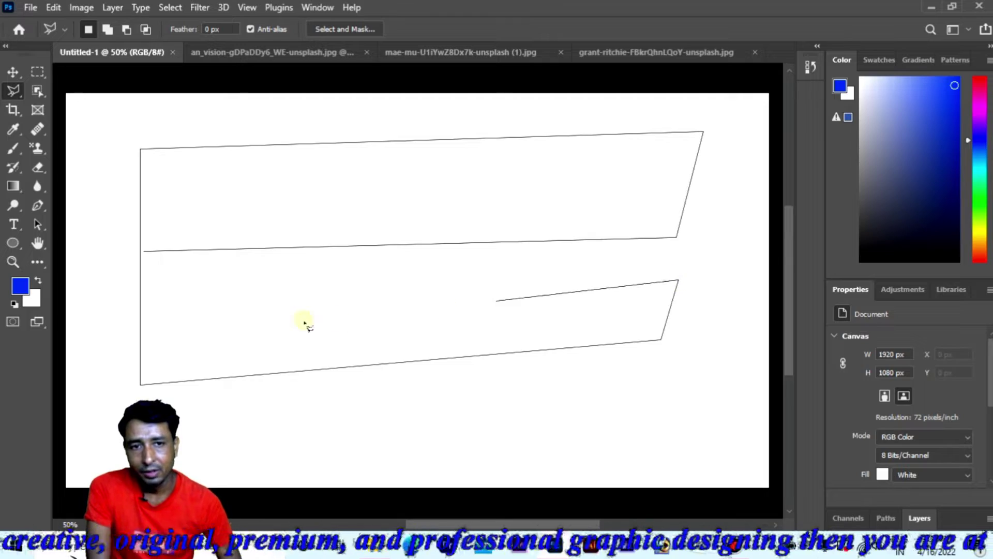
{"action": "left_click", "coordinate": [158, 274]}
{"action": "left_click", "coordinate": [699, 247]}
{"action": "left_click", "coordinate": [718, 180]}
{"action": "left_click", "coordinate": [734, 269]}
{"action": "left_click", "coordinate": [709, 389]}
{"action": "left_click", "coordinate": [536, 429]}
{"action": "left_click", "coordinate": [337, 412]}
{"action": "left_click", "coordinate": [293, 387]}
{"action": "left_click", "coordinate": [384, 213]}
{"action": "left_click", "coordinate": [487, 146]}
{"action": "left_click", "coordinate": [624, 118]}
{"action": "left_click", "coordinate": [613, 247]}
{"action": "left_click", "coordinate": [584, 361]}
{"action": "left_click", "coordinate": [532, 406]}
{"action": "left_click", "coordinate": [384, 384]}
{"action": "left_click", "coordinate": [488, 191]}
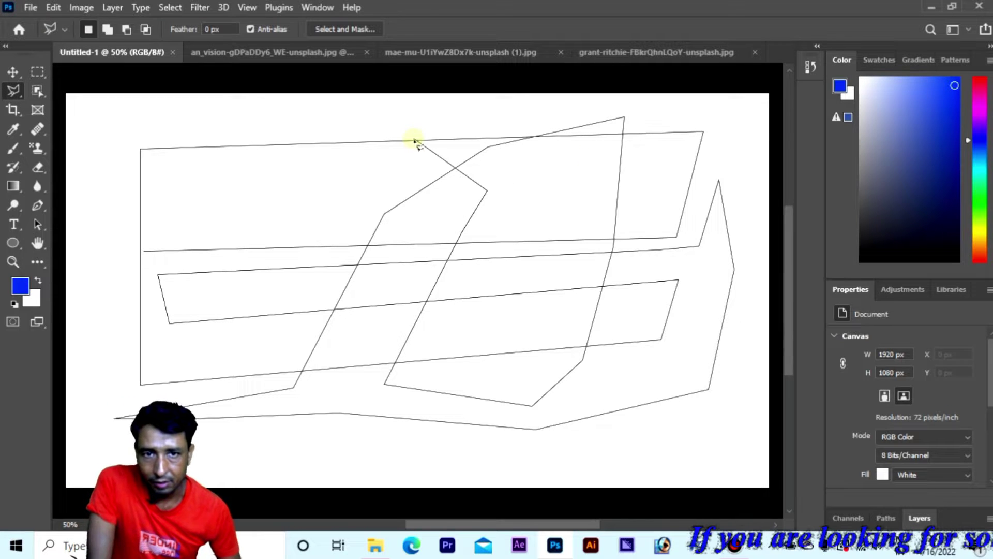
{"action": "left_click", "coordinate": [366, 382]}
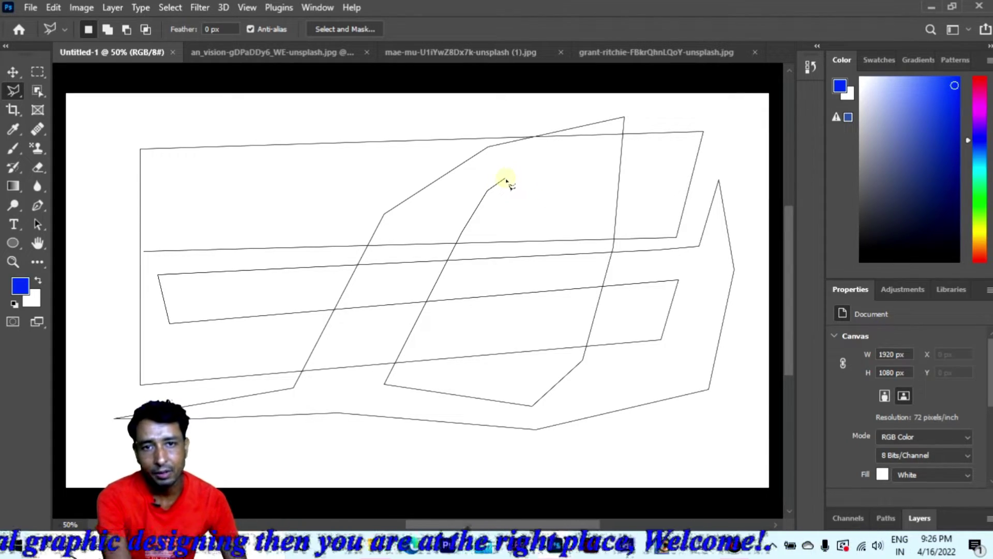
Remove the anchor points of the open polygonal outline one after another until none is left.
{"action": "key", "text": "BackSpace"}
{"action": "key", "text": "BackSpace"}
{"action": "key", "text": "BackSpace"}
{"action": "key", "text": "BackSpace"}
{"action": "key", "text": "BackSpace"}
{"action": "key", "text": "BackSpace"}
{"action": "key", "text": "BackSpace"}
{"action": "key", "text": "BackSpace"}
{"action": "key", "text": "BackSpace"}
{"action": "key", "text": "BackSpace"}
{"action": "key", "text": "BackSpace"}
{"action": "key", "text": "BackSpace"}
{"action": "key", "text": "BackSpace"}
{"action": "key", "text": "BackSpace"}
{"action": "key", "text": "BackSpace"}
{"action": "key", "text": "BackSpace"}
{"action": "key", "text": "BackSpace"}
{"action": "key", "text": "BackSpace"}
{"action": "key", "text": "BackSpace"}
{"action": "key", "text": "BackSpace"}
{"action": "key", "text": "BackSpace"}
{"action": "key", "text": "BackSpace"}
{"action": "key", "text": "BackSpace"}
{"action": "key", "text": "BackSpace"}
{"action": "key", "text": "BackSpace"}
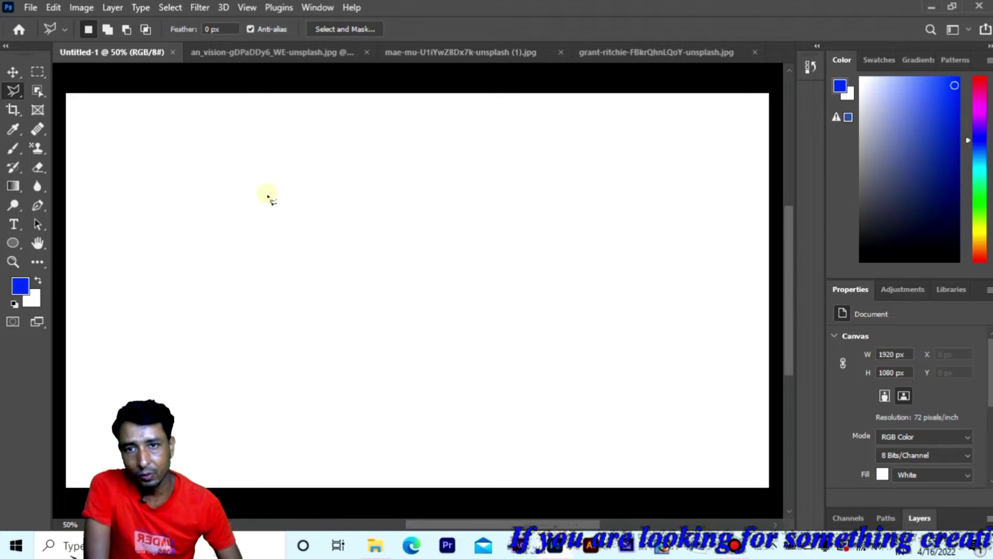
Lay out another many-cornered polygonal lasso outline across the canvas, then cancel the whole unfinished outline at once.
{"action": "left_click", "coordinate": [146, 145]}
{"action": "left_click", "coordinate": [411, 146]}
{"action": "left_click", "coordinate": [595, 122]}
{"action": "left_click", "coordinate": [716, 124]}
{"action": "left_click", "coordinate": [716, 207]}
{"action": "left_click", "coordinate": [702, 292]}
{"action": "left_click", "coordinate": [566, 339]}
{"action": "left_click", "coordinate": [394, 350]}
{"action": "left_click", "coordinate": [213, 342]}
{"action": "left_click", "coordinate": [126, 297]}
{"action": "left_click", "coordinate": [129, 232]}
{"action": "left_click", "coordinate": [144, 201]}
{"action": "left_click", "coordinate": [227, 174]}
{"action": "left_click", "coordinate": [325, 174]}
{"action": "left_click", "coordinate": [481, 157]}
{"action": "left_click", "coordinate": [639, 144]}
{"action": "left_click", "coordinate": [621, 235]}
{"action": "left_click", "coordinate": [548, 301]}
{"action": "left_click", "coordinate": [545, 346]}
{"action": "left_click", "coordinate": [560, 386]}
{"action": "left_click", "coordinate": [530, 426]}
{"action": "left_click", "coordinate": [419, 429]}
{"action": "left_click", "coordinate": [235, 434]}
{"action": "left_click", "coordinate": [175, 280]}
{"action": "left_click", "coordinate": [216, 137]}
{"action": "left_click", "coordinate": [288, 99]}
{"action": "left_click", "coordinate": [383, 113]}
{"action": "left_click", "coordinate": [399, 164]}
{"action": "left_click", "coordinate": [401, 228]}
{"action": "left_click", "coordinate": [397, 284]}
{"action": "left_click", "coordinate": [376, 347]}
{"action": "left_click", "coordinate": [313, 409]}
{"action": "left_click", "coordinate": [236, 364]}
{"action": "left_click", "coordinate": [240, 269]}
{"action": "left_click", "coordinate": [254, 218]}
{"action": "left_click", "coordinate": [386, 205]}
{"action": "left_click", "coordinate": [623, 162]}
{"action": "left_click", "coordinate": [536, 262]}
{"action": "left_click", "coordinate": [411, 318]}
{"action": "left_click", "coordinate": [412, 376]}
{"action": "left_click", "coordinate": [465, 395]}
{"action": "left_click", "coordinate": [563, 393]}
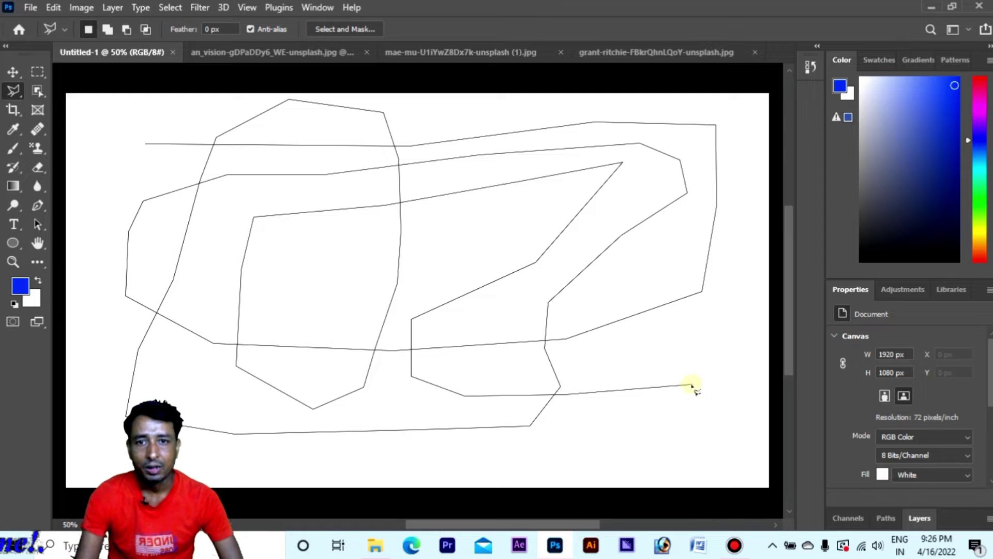
{"action": "key", "text": "Escape"}
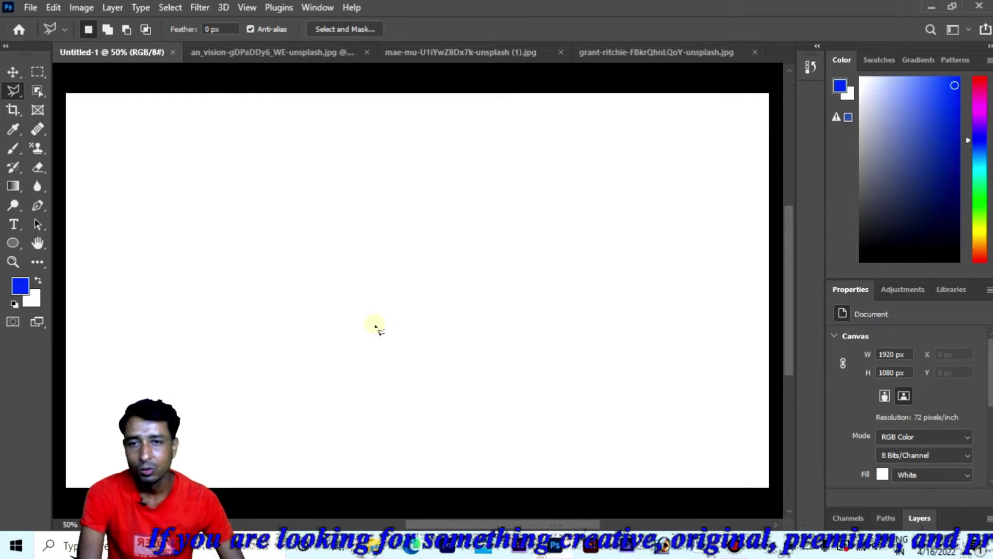
Switch to the high-rise building photo, enlarge it to 25%, and activate the Polygonal Lasso tool.
{"action": "left_click", "coordinate": [9, 96]}
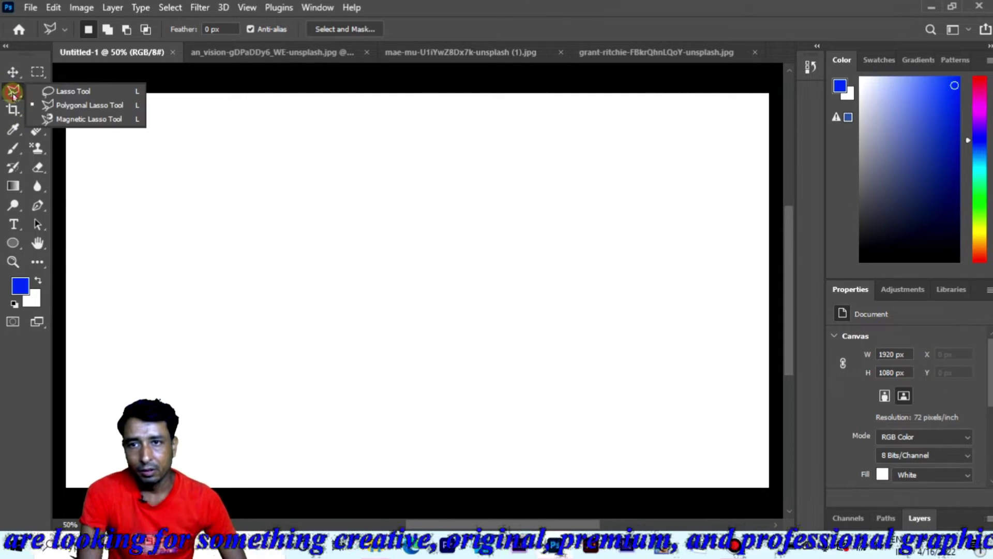
{"action": "left_click", "coordinate": [78, 106]}
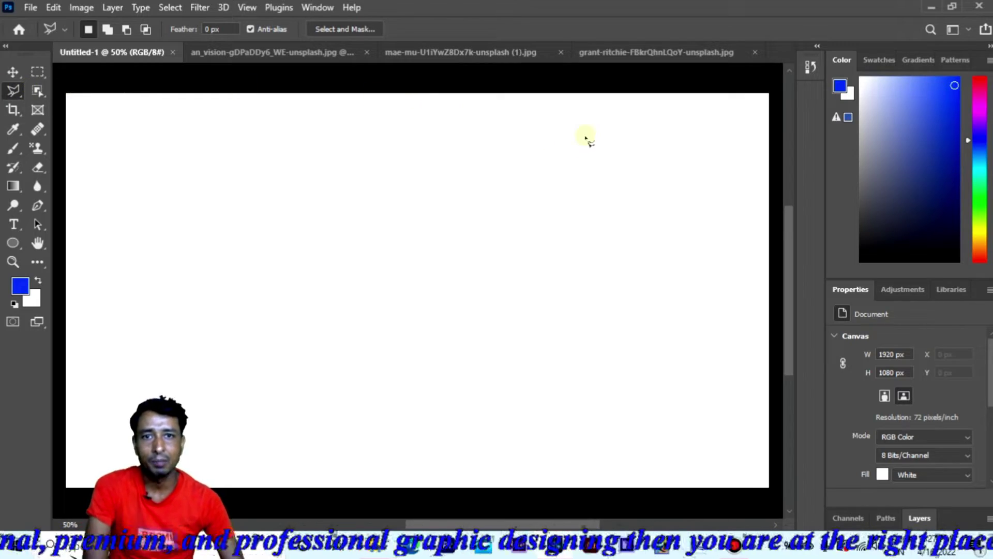
{"action": "left_click", "coordinate": [658, 52]}
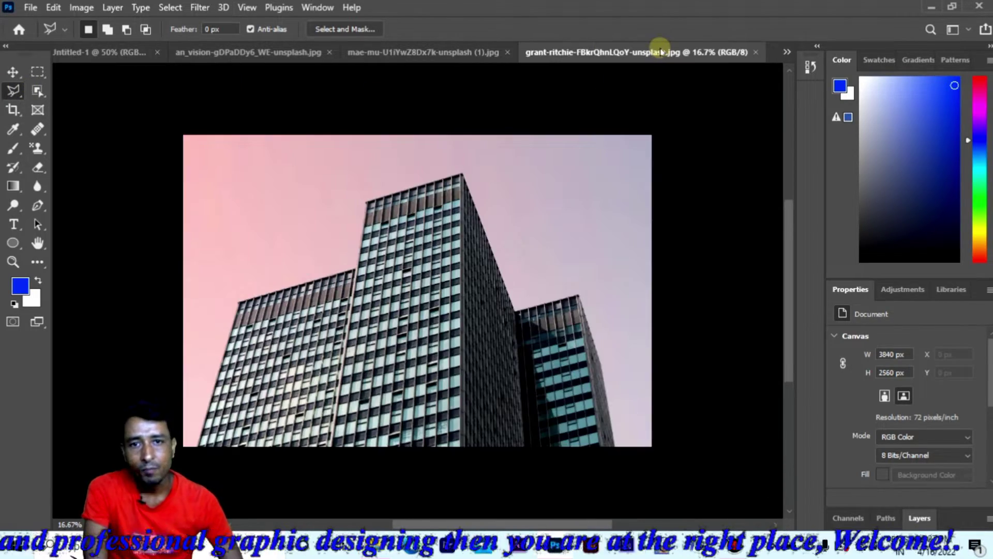
{"action": "key", "text": "z"}
{"action": "left_click", "coordinate": [392, 327]}
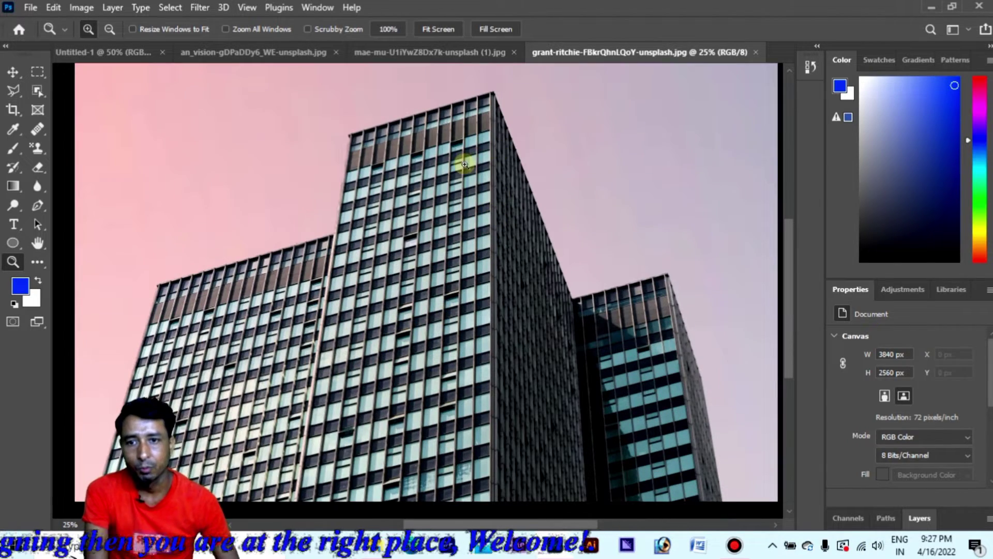
{"action": "left_click", "coordinate": [16, 93]}
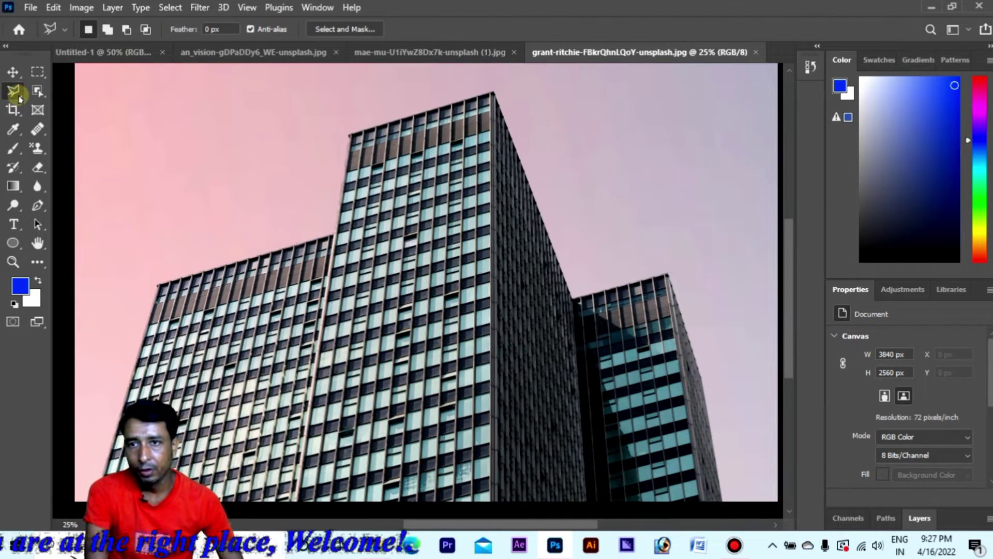
{"action": "left_click", "coordinate": [85, 105]}
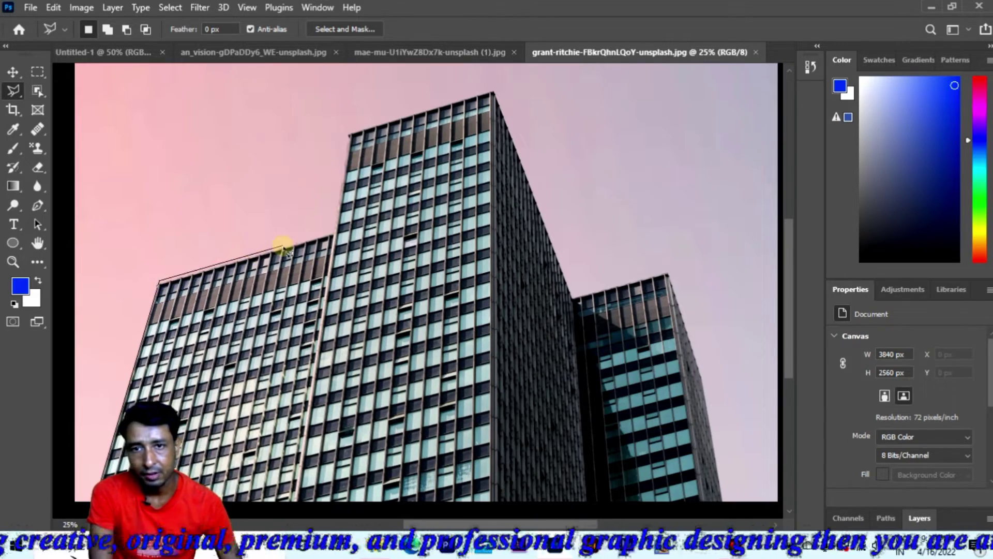
Trace the building's roof corners and outer edges with the Polygonal Lasso and close the outline below the photo into a selection.
{"action": "left_click", "coordinate": [331, 238]}
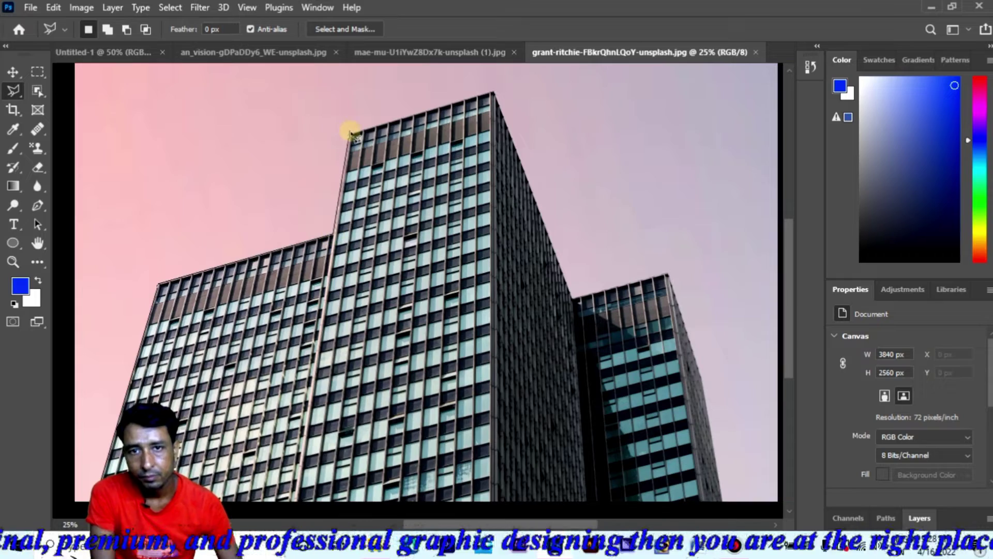
{"action": "left_click", "coordinate": [349, 134]}
{"action": "left_click", "coordinate": [493, 93]}
{"action": "left_click", "coordinate": [573, 297]}
{"action": "left_click", "coordinate": [667, 274]}
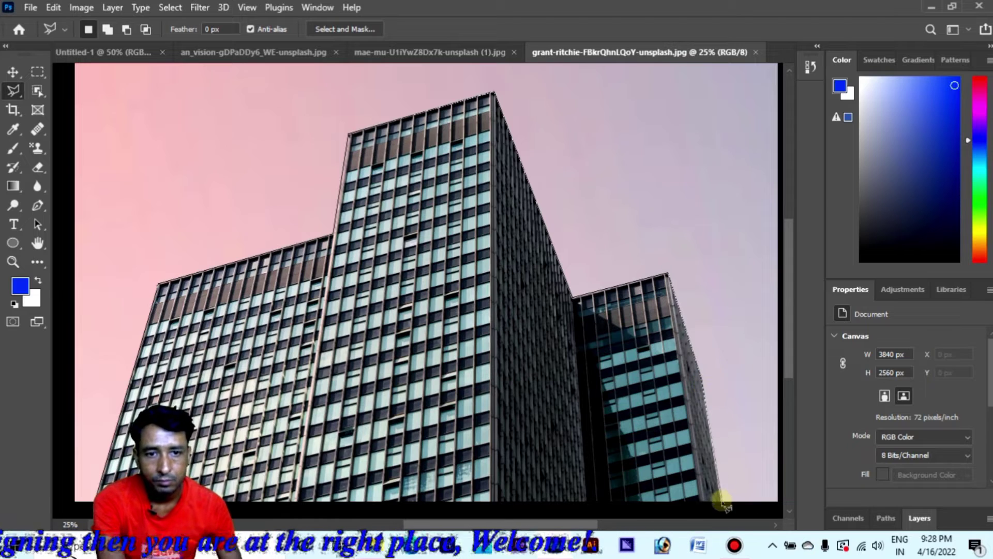
{"action": "left_click", "coordinate": [725, 511]}
{"action": "left_click", "coordinate": [347, 477]}
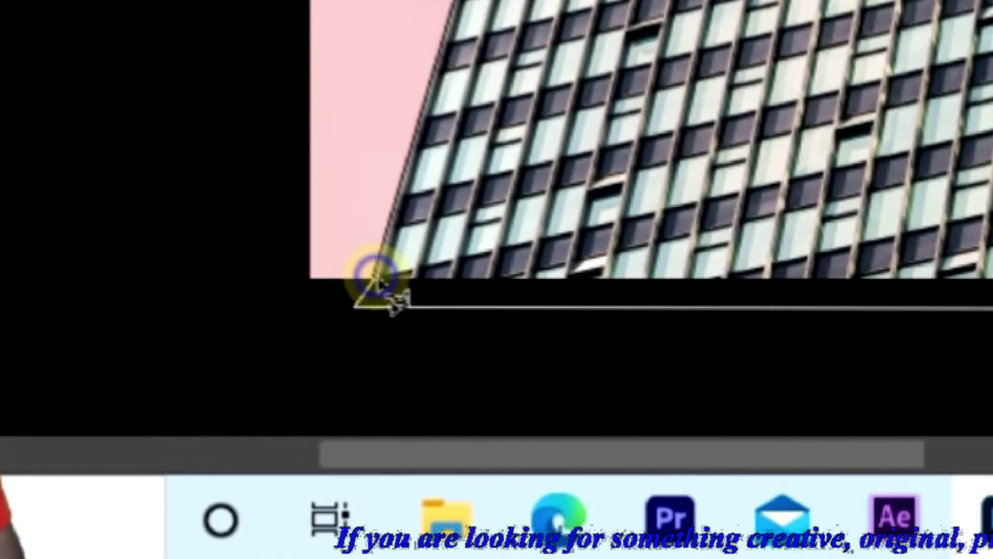
{"action": "left_click", "coordinate": [381, 288]}
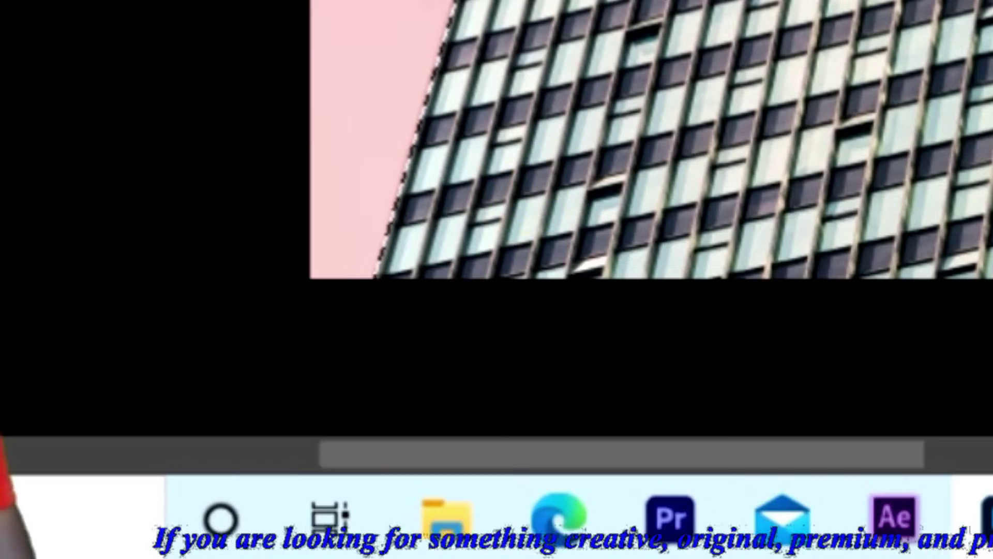
{"action": "left_click_drag", "start_coordinate": [578, 445], "coordinate": [768, 446]}
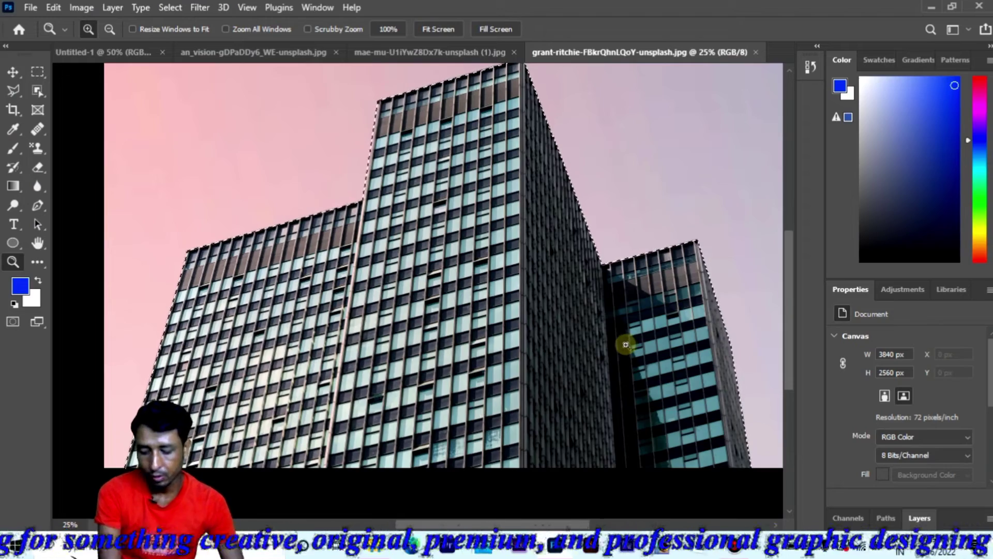
Detach the Layers panel as a floating panel and copy the selected high-rise building onto a new layer.
{"action": "left_click", "coordinate": [625, 343], "text": "alt"}
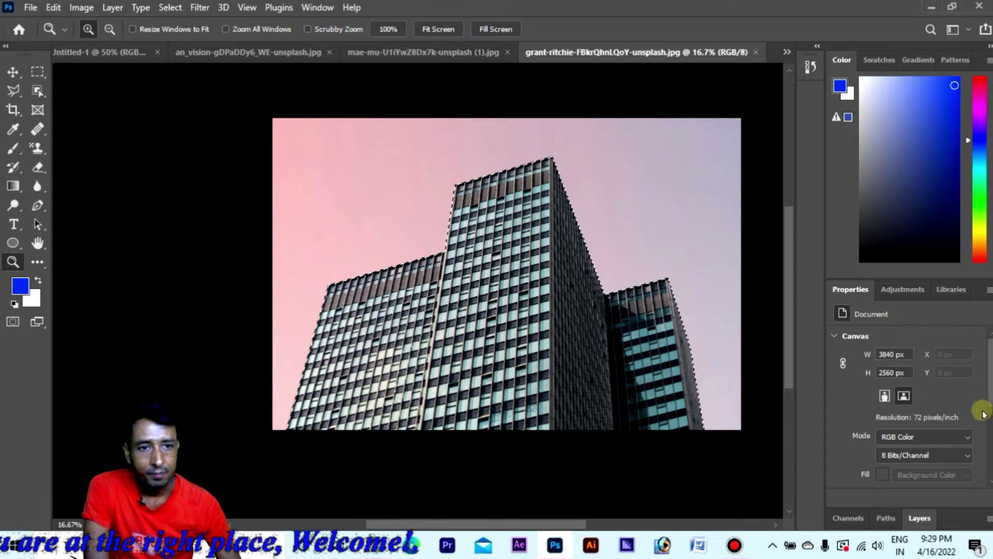
{"action": "scroll", "coordinate": [985, 378], "scroll_direction": "down", "scroll_amount": 4}
{"action": "scroll", "coordinate": [985, 379], "scroll_direction": "down", "scroll_amount": 2}
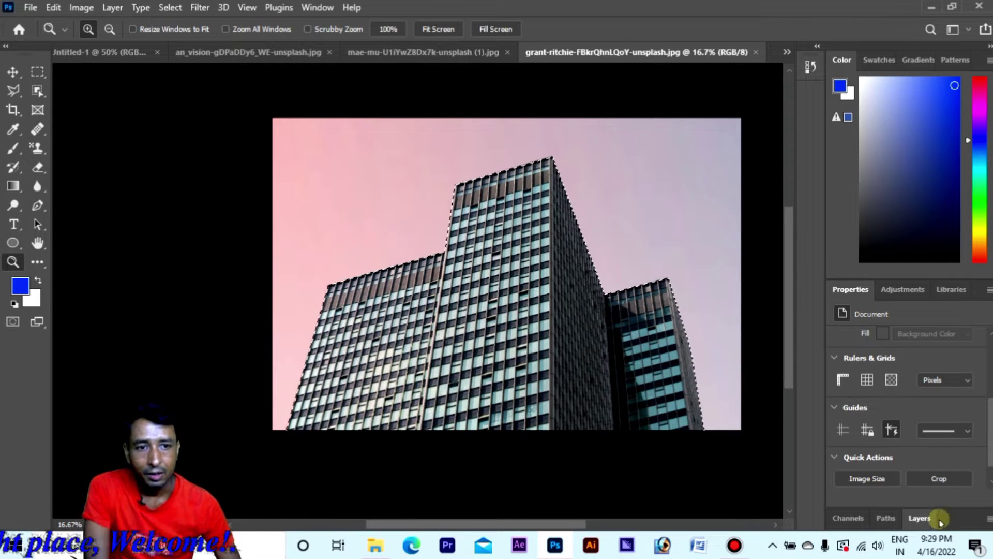
{"action": "left_click_drag", "start_coordinate": [924, 523], "coordinate": [844, 324]}
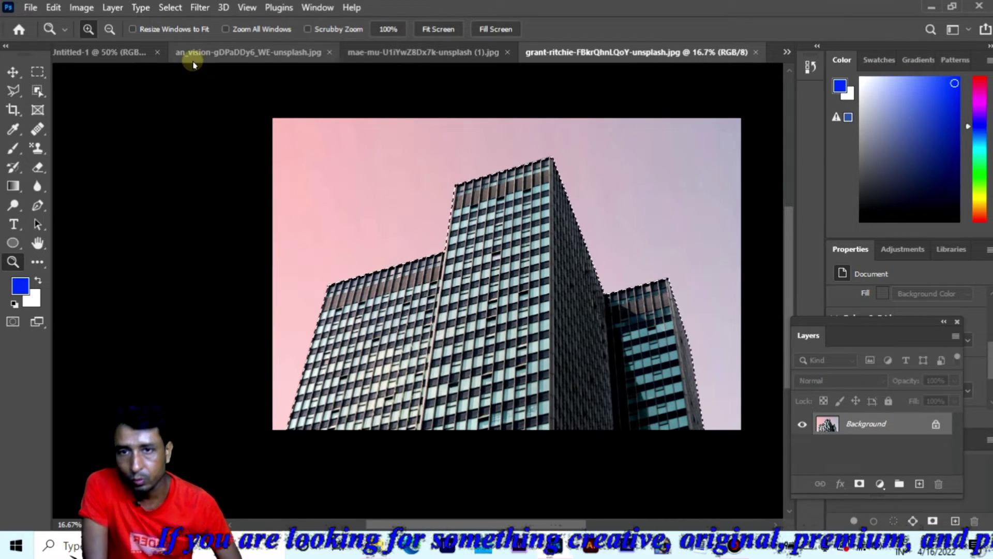
{"action": "left_click", "coordinate": [13, 90]}
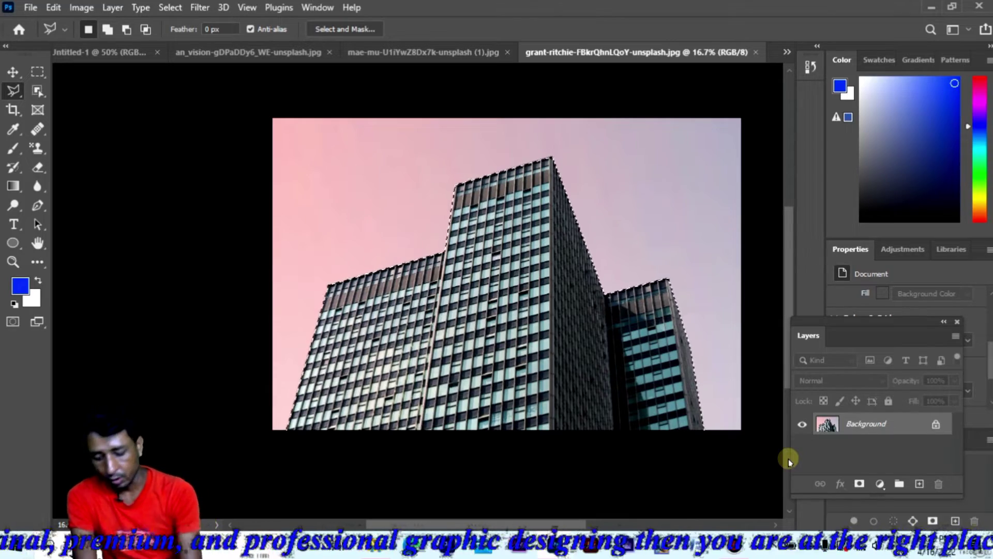
{"action": "key", "text": "ctrl+j"}
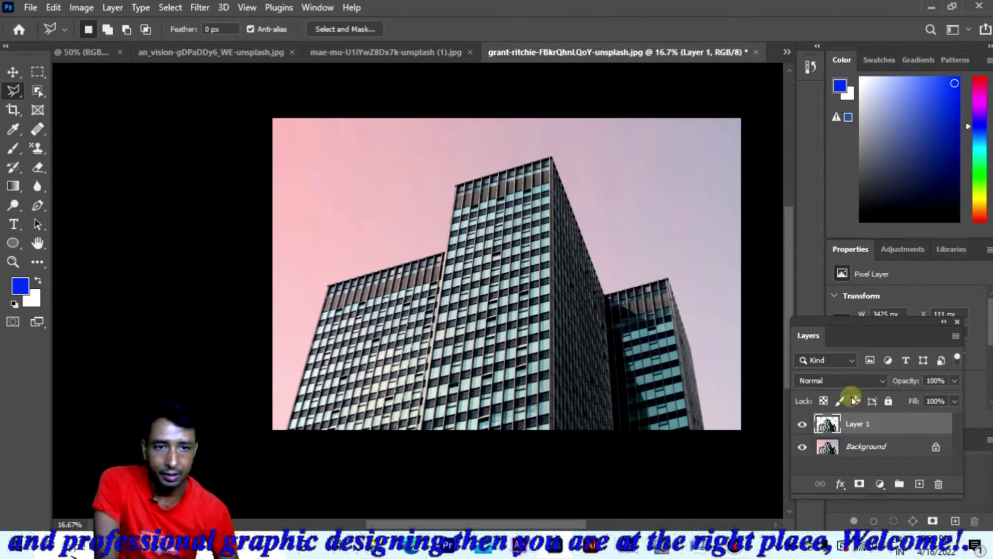
Float the Layers panel beside the photo and hide the Background layer so only the building cutout shows.
{"action": "left_click_drag", "start_coordinate": [858, 333], "coordinate": [829, 299]}
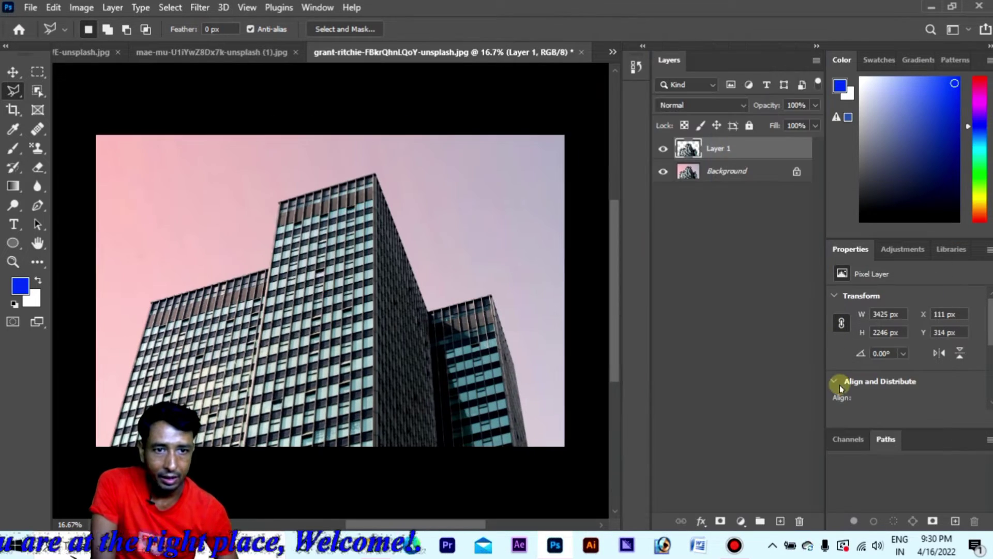
{"action": "left_click_drag", "start_coordinate": [716, 61], "coordinate": [769, 222]}
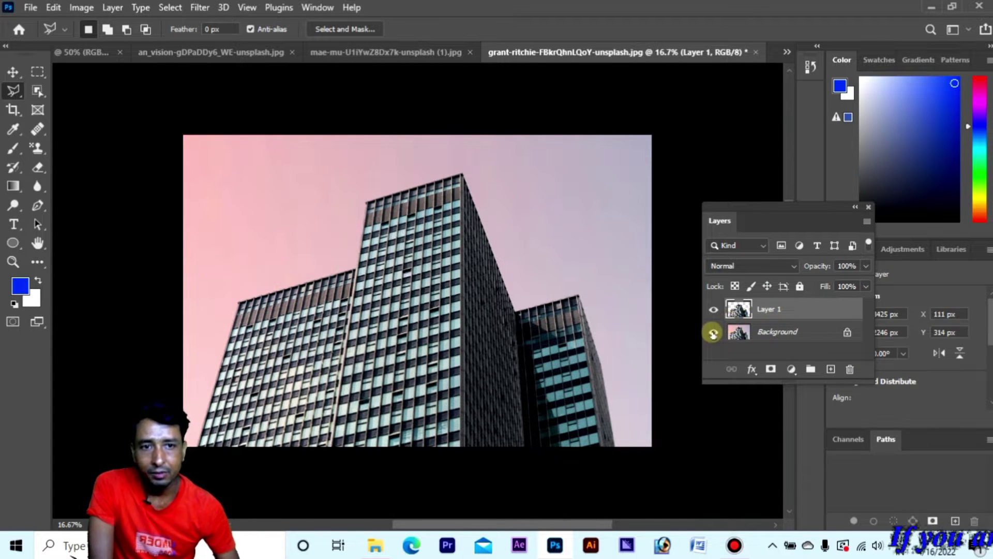
{"action": "left_click", "coordinate": [713, 332]}
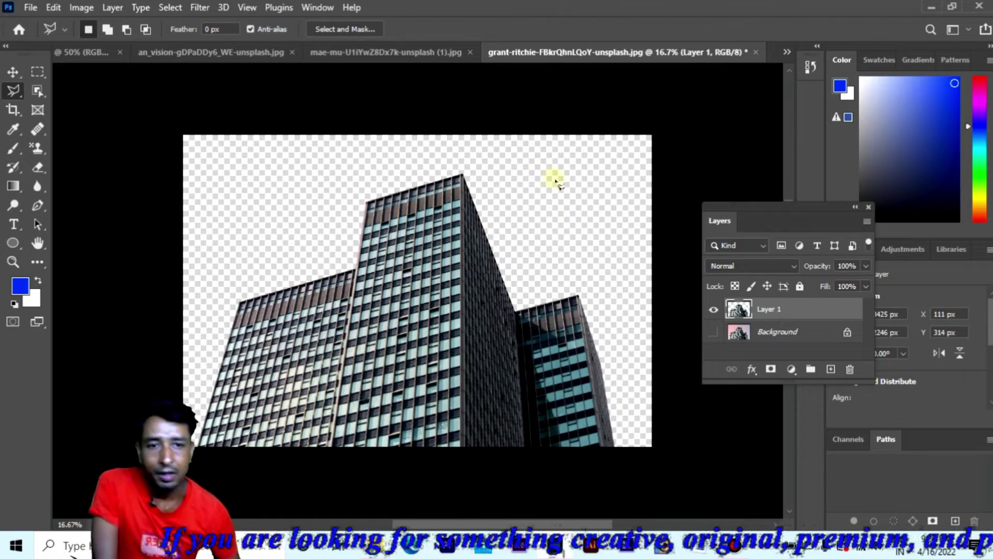
{"action": "left_click", "coordinate": [713, 331]}
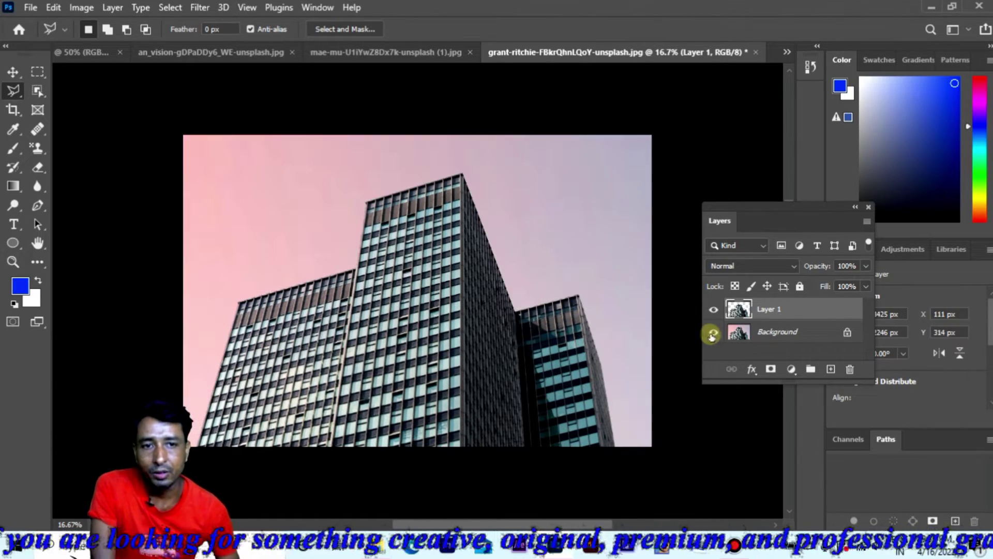
{"action": "left_click", "coordinate": [713, 331]}
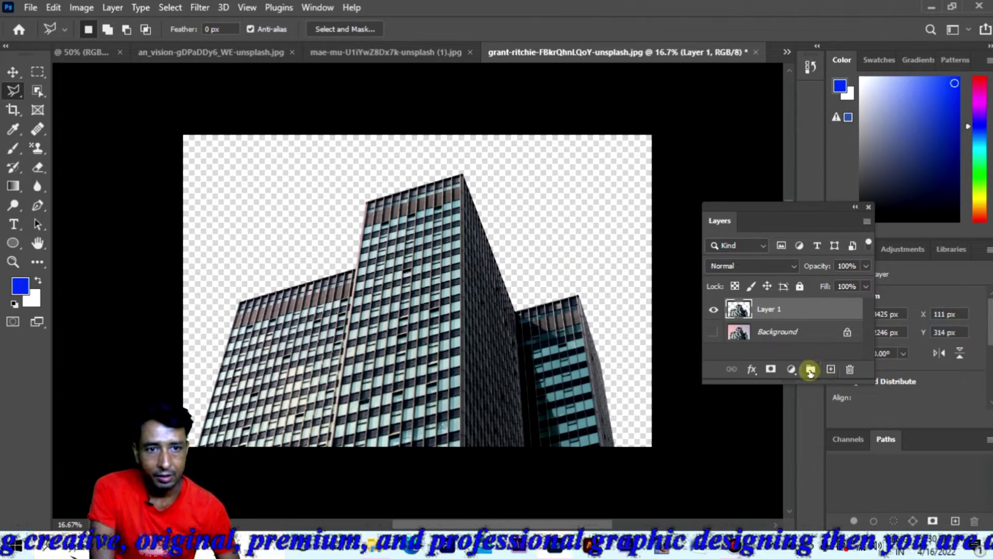
Add a new layer beneath the building cutout and fill it with the blue foreground color.
{"action": "left_click", "coordinate": [830, 369]}
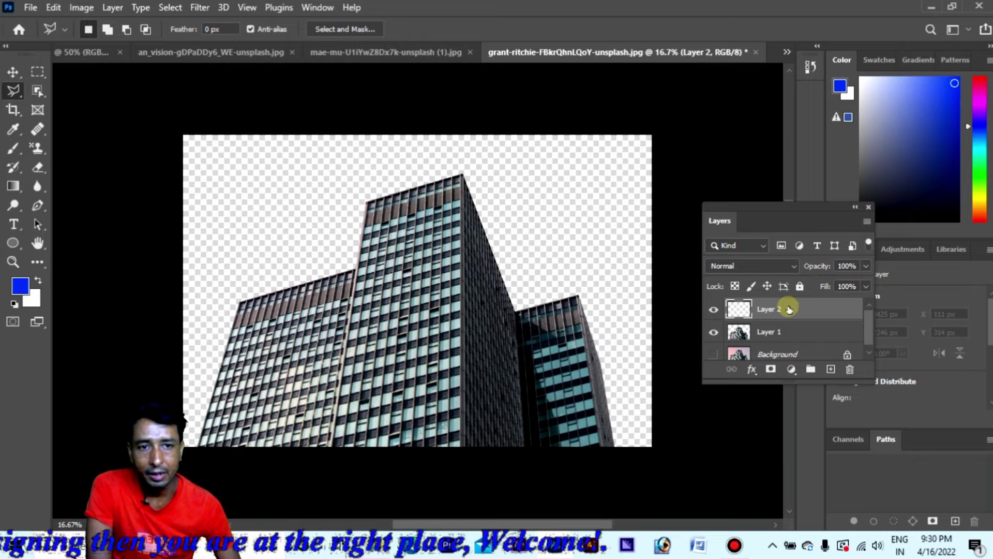
{"action": "left_click_drag", "start_coordinate": [787, 308], "coordinate": [783, 346]}
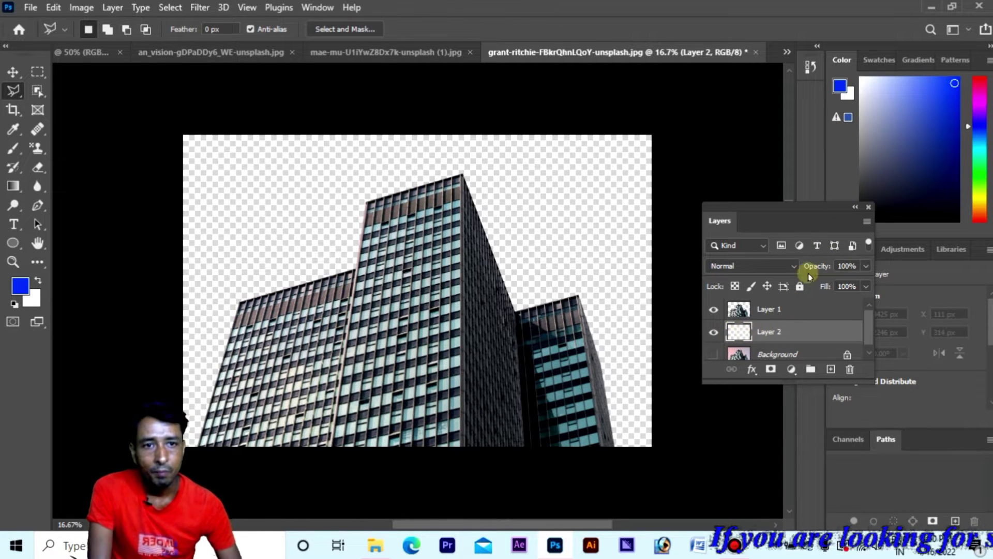
{"action": "key", "text": "alt+BackSpace"}
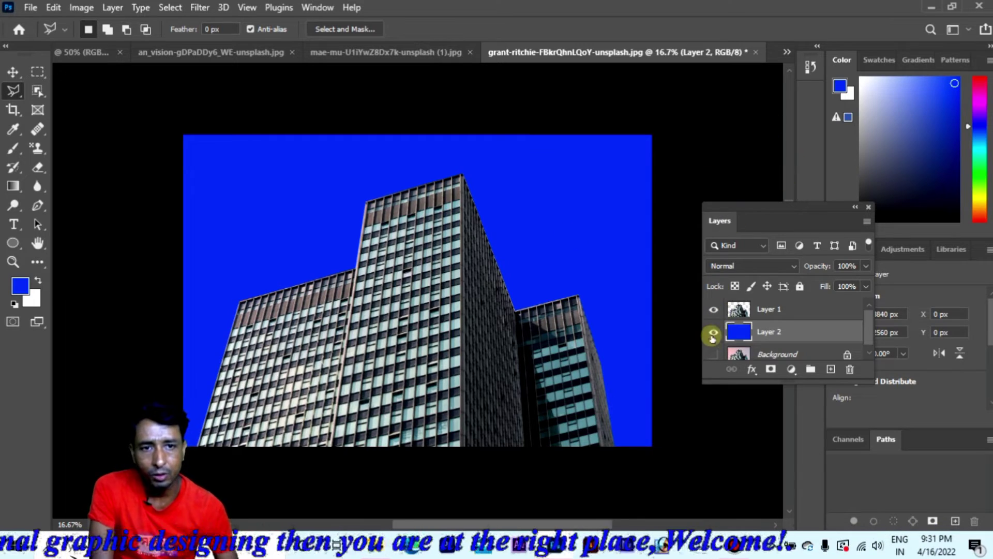
Compare the original photo with the blue-background version by toggling the visibility of the three layers.
{"action": "left_click", "coordinate": [713, 333]}
{"action": "left_click", "coordinate": [713, 308]}
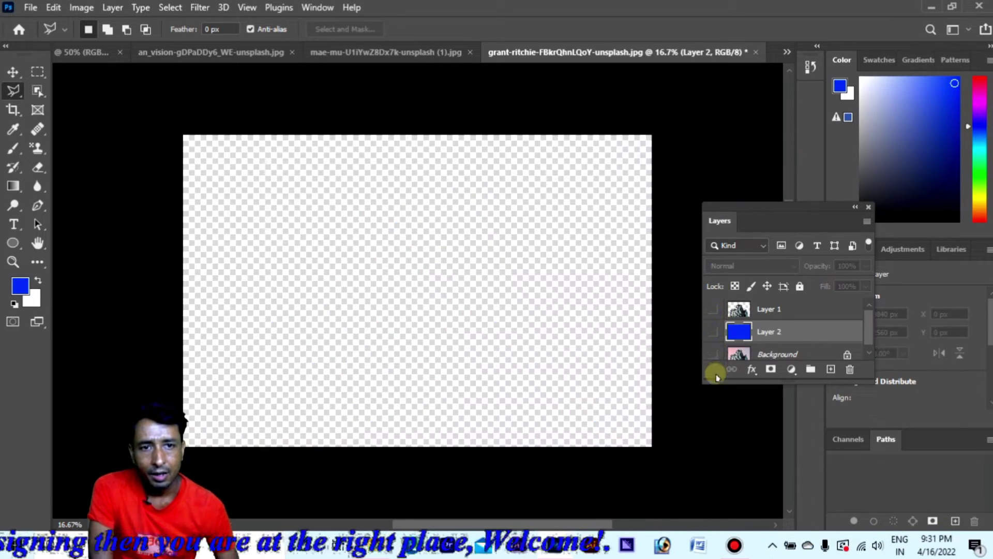
{"action": "left_click", "coordinate": [713, 355]}
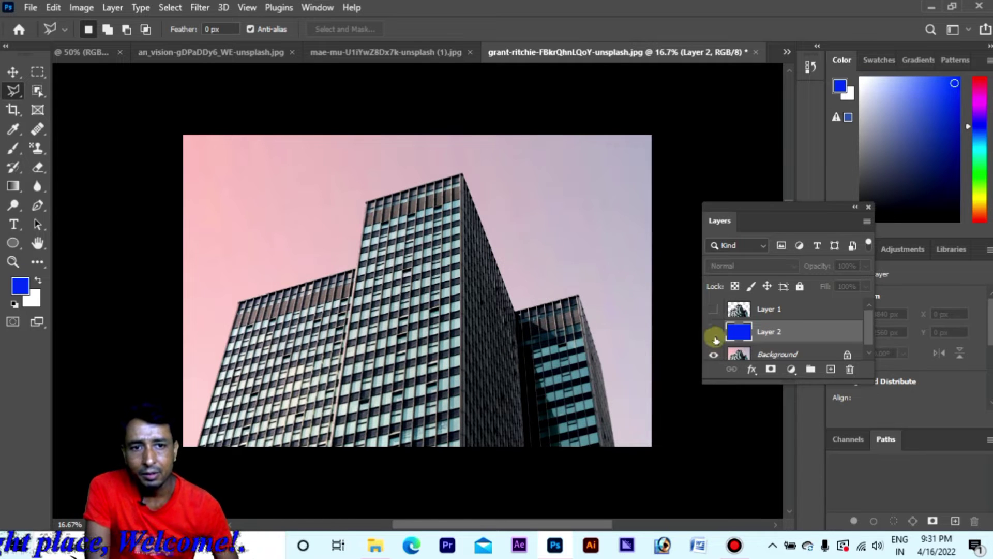
{"action": "left_click", "coordinate": [713, 331]}
{"action": "left_click", "coordinate": [713, 309]}
{"action": "left_click", "coordinate": [713, 355]}
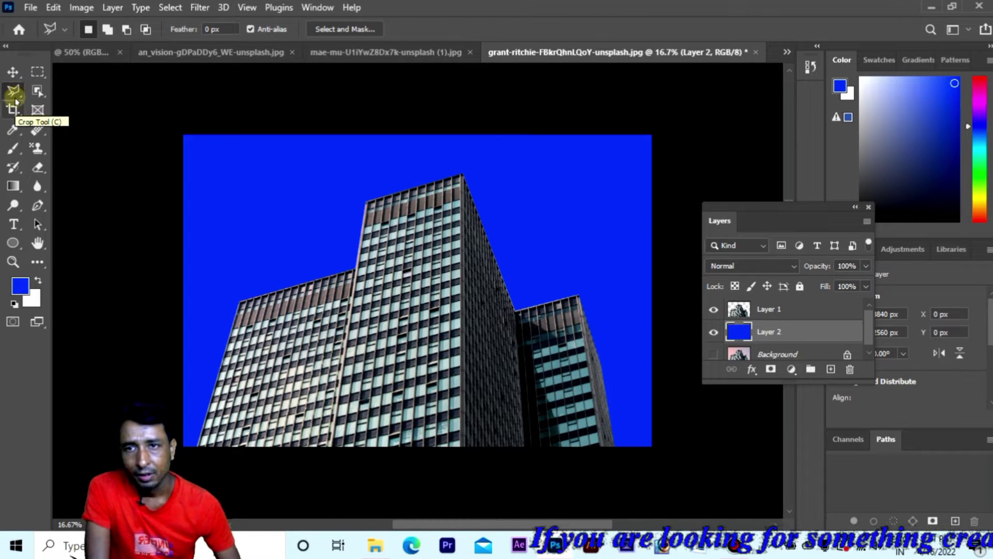
Switch to the orange fruit photo and trace the fruit without its stem and leaf using the Magnetic Lasso, closing it into a selection.
{"action": "right_click", "coordinate": [14, 91]}
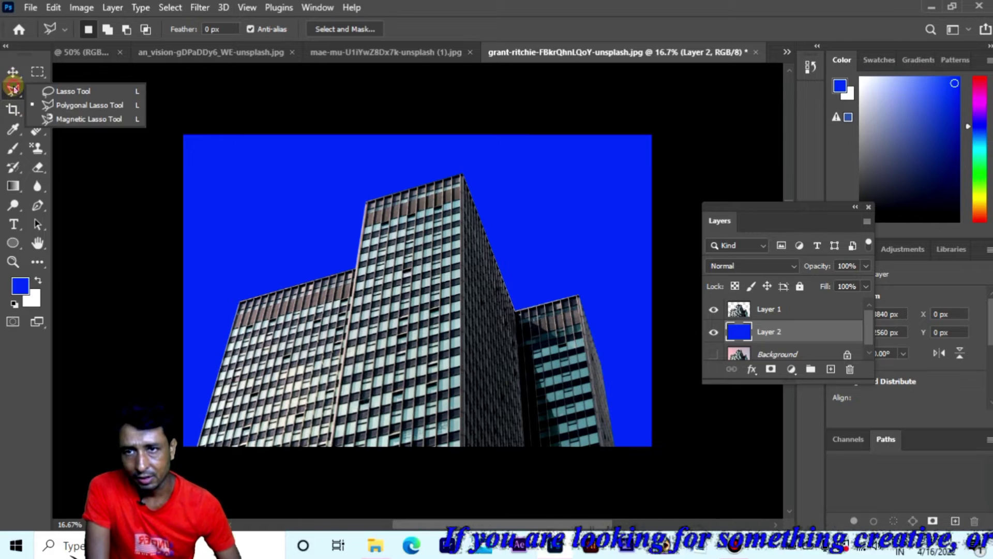
{"action": "left_click", "coordinate": [80, 120]}
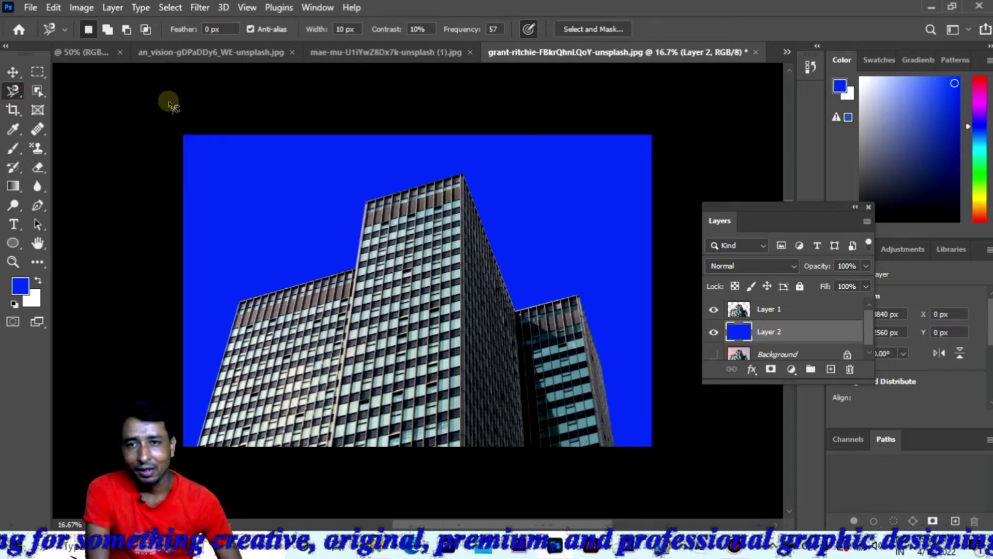
{"action": "left_click", "coordinate": [390, 52]}
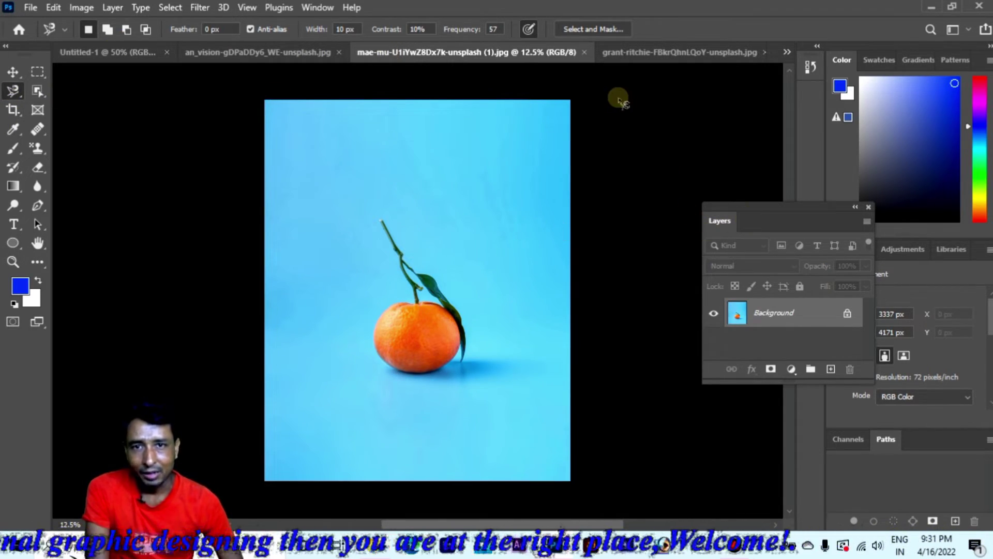
{"action": "key", "text": "z"}
{"action": "left_click_drag", "start_coordinate": [418, 269], "coordinate": [537, 403]}
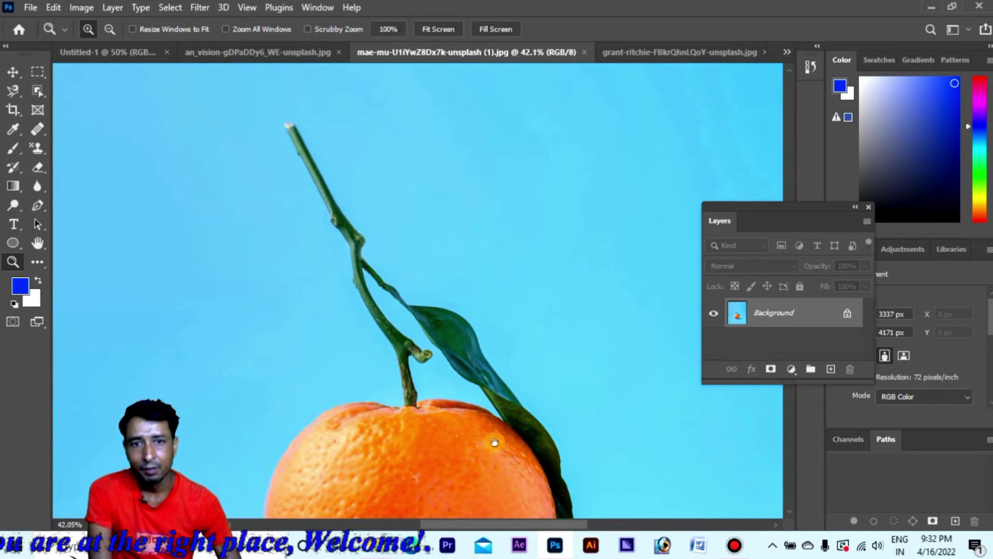
{"action": "left_click_drag", "start_coordinate": [504, 434], "coordinate": [506, 240]}
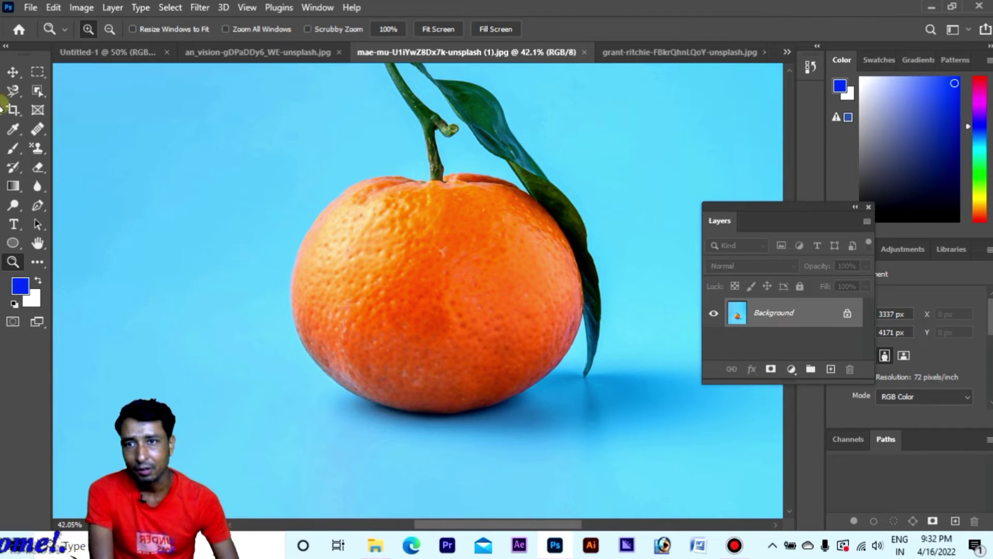
{"action": "left_click", "coordinate": [13, 90]}
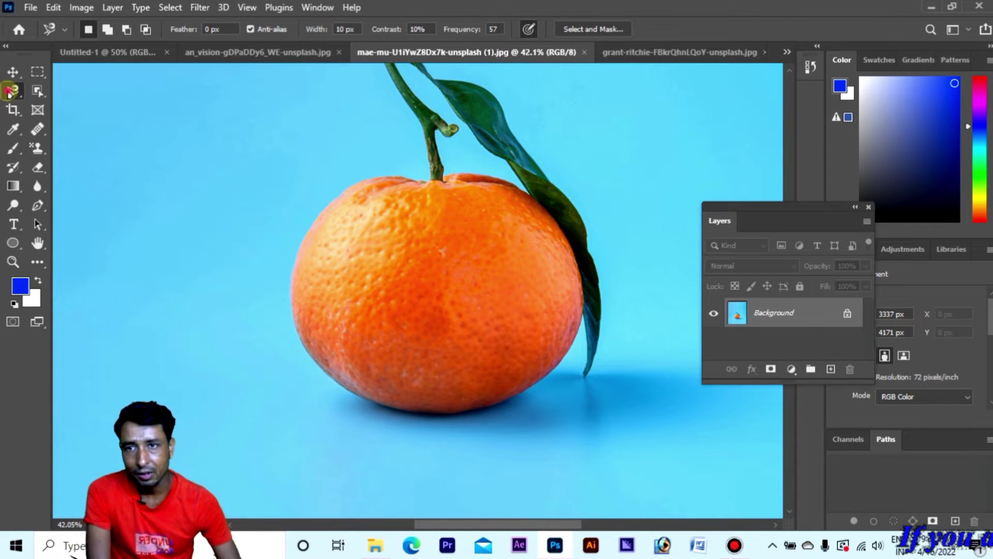
{"action": "right_click", "coordinate": [13, 91]}
{"action": "left_click", "coordinate": [82, 120]}
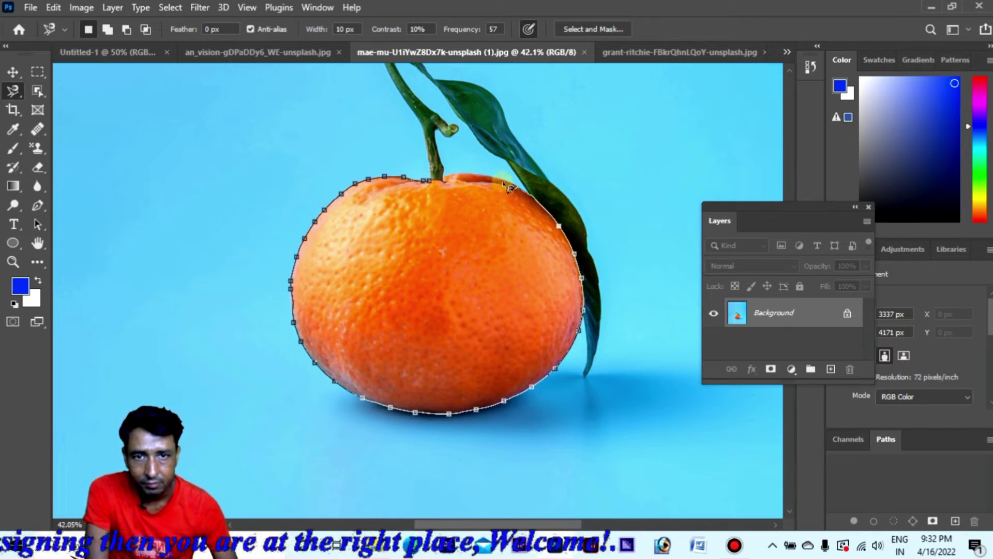
{"action": "left_click", "coordinate": [437, 188]}
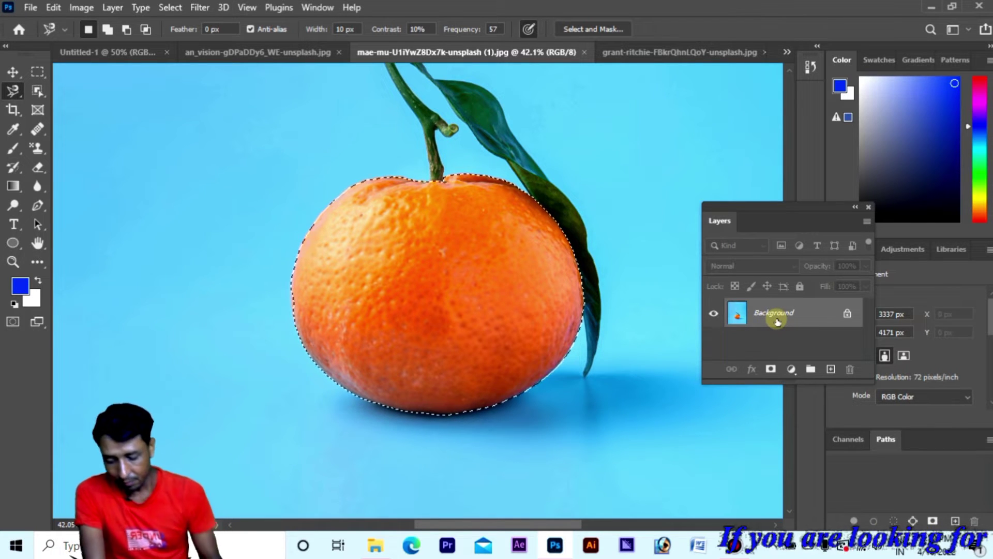
Preview the selected fruit as a cutout on its own layer, discard that layer, and restore the fruit selection.
{"action": "key", "text": "ctrl+j"}
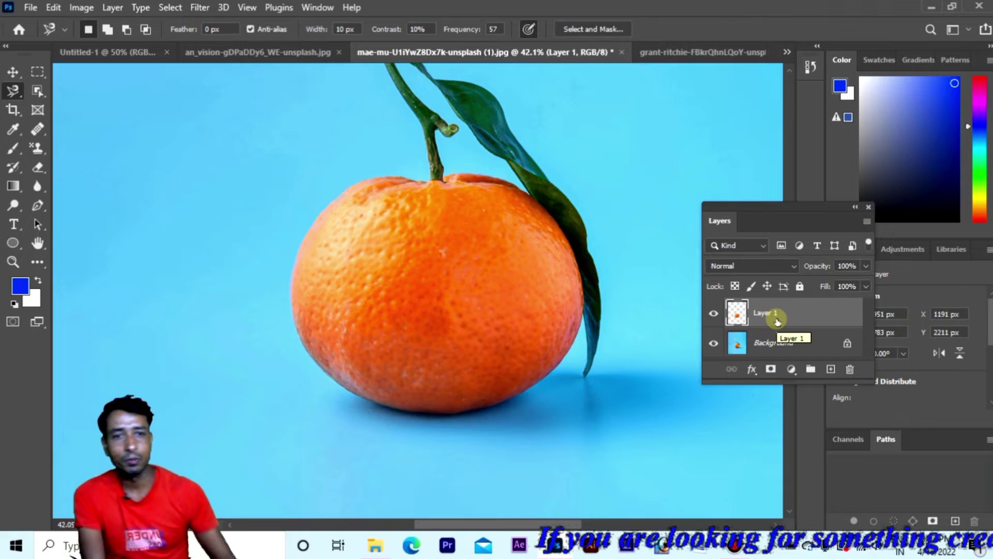
{"action": "left_click", "coordinate": [714, 343]}
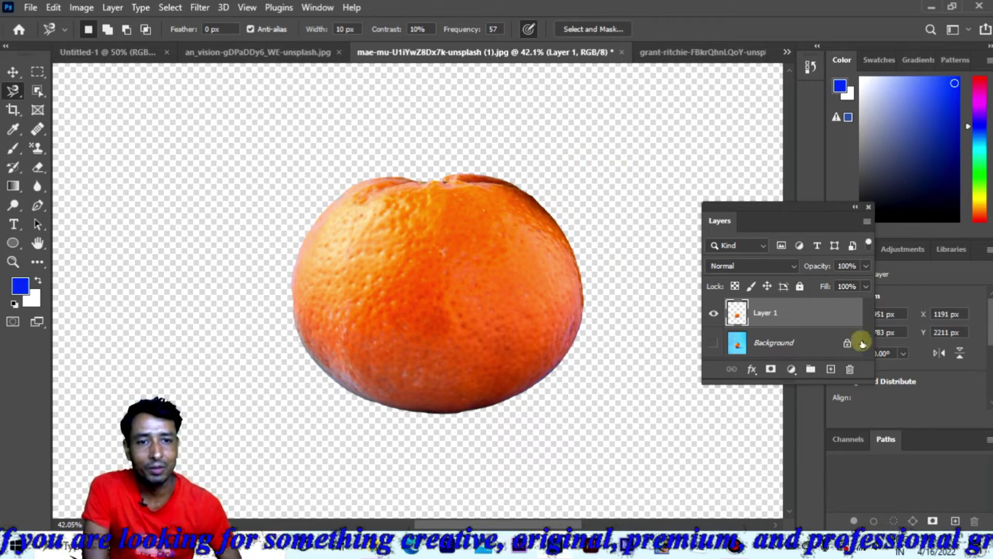
{"action": "left_click", "coordinate": [714, 343]}
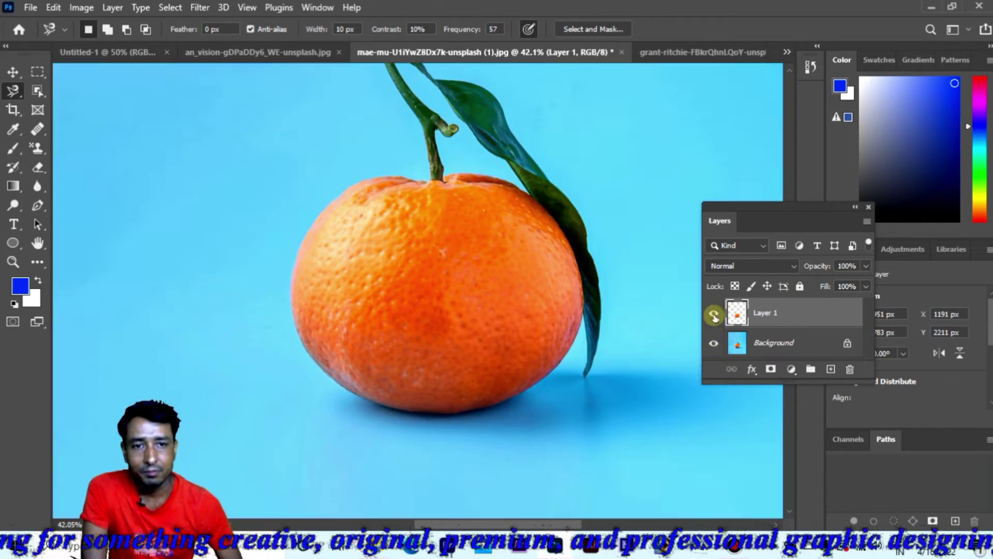
{"action": "left_click_drag", "start_coordinate": [779, 314], "coordinate": [850, 369]}
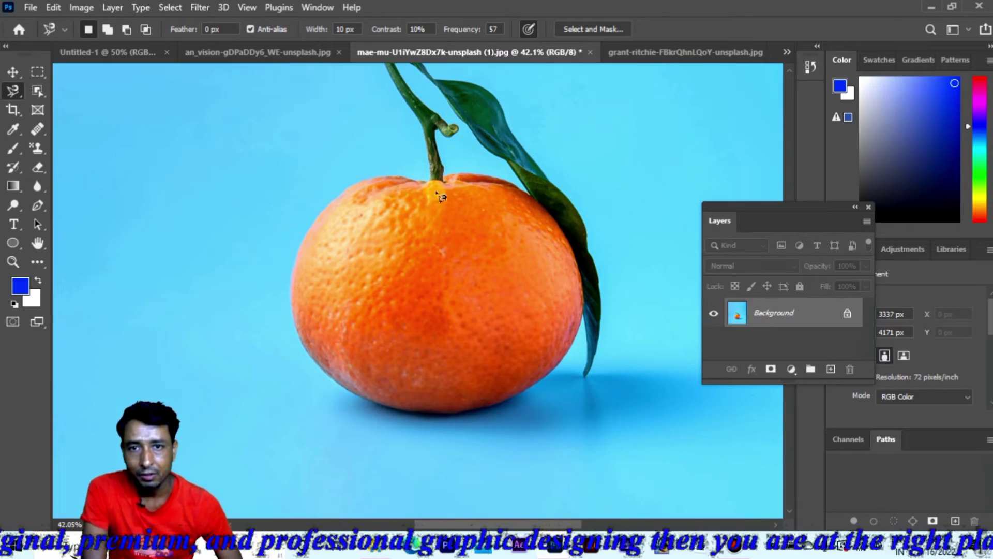
{"action": "key", "text": "ctrl+shift+d"}
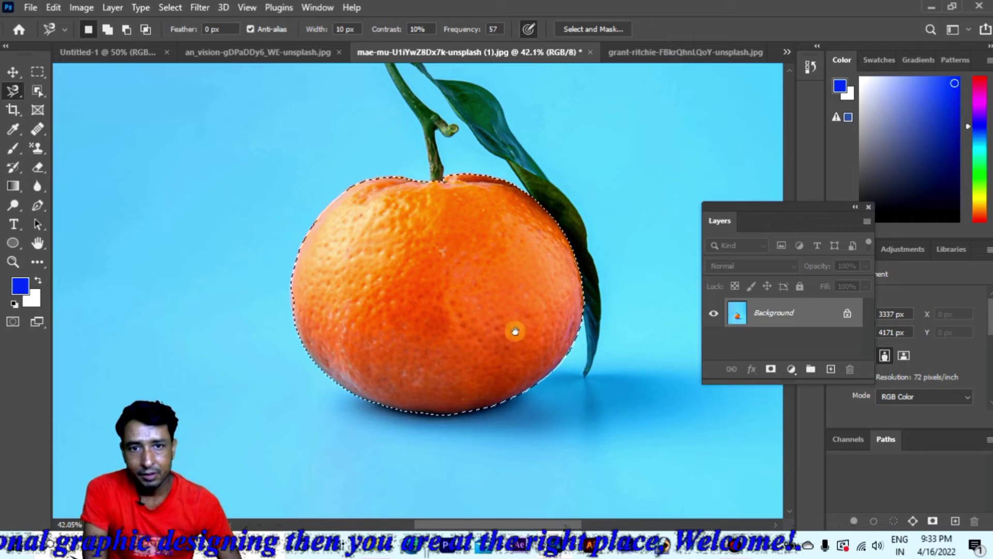
Add the stem and leaf to the fruit selection by tracing their edges with the Magnetic Lasso in add mode.
{"action": "left_click_drag", "start_coordinate": [474, 333], "coordinate": [472, 405]}
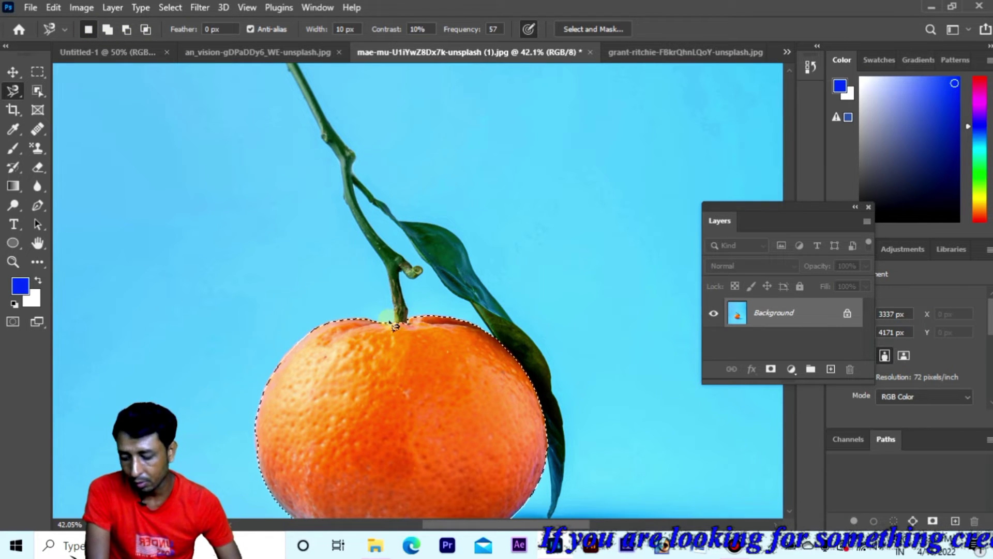
{"action": "key", "text": "shift"}
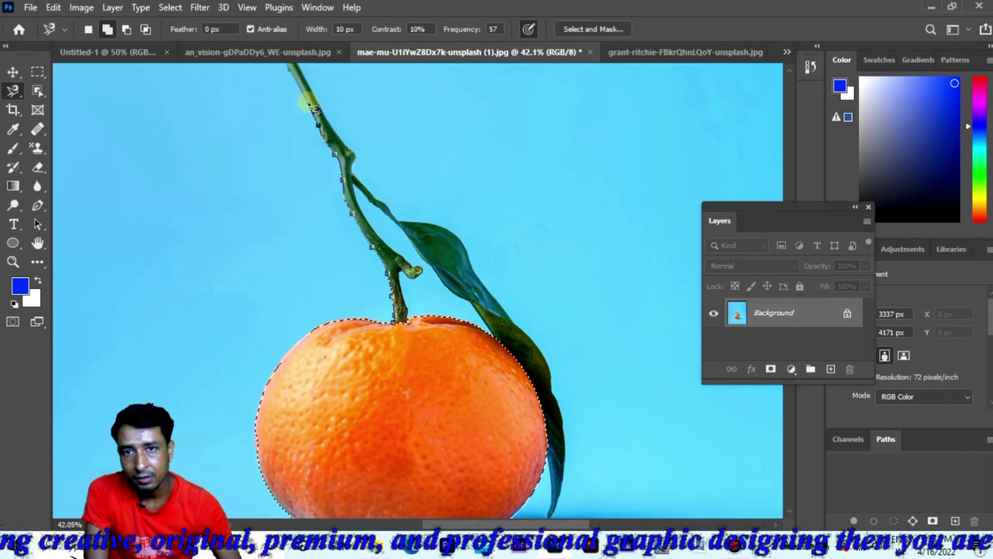
{"action": "left_click_drag", "start_coordinate": [383, 122], "coordinate": [404, 202]}
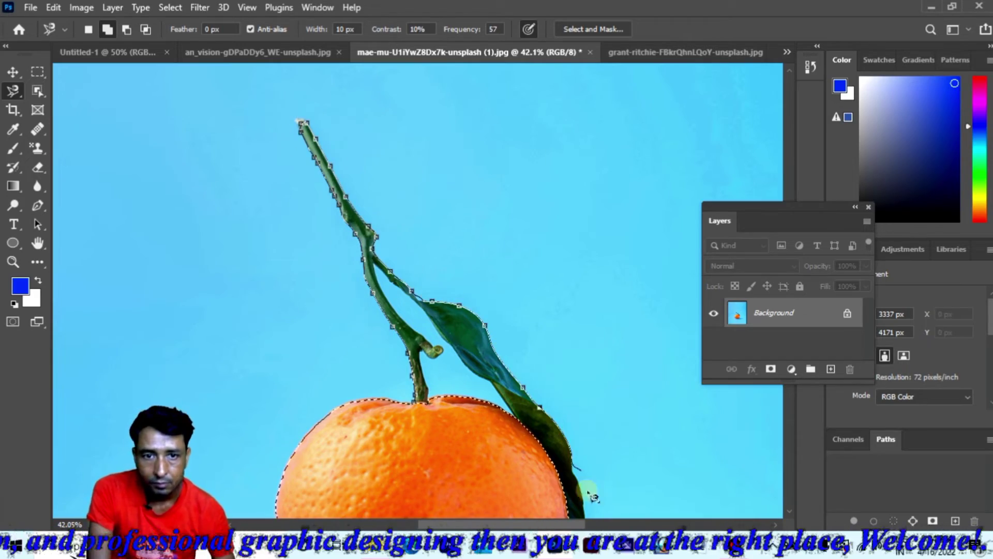
{"action": "left_click_drag", "start_coordinate": [588, 477], "coordinate": [561, 203]}
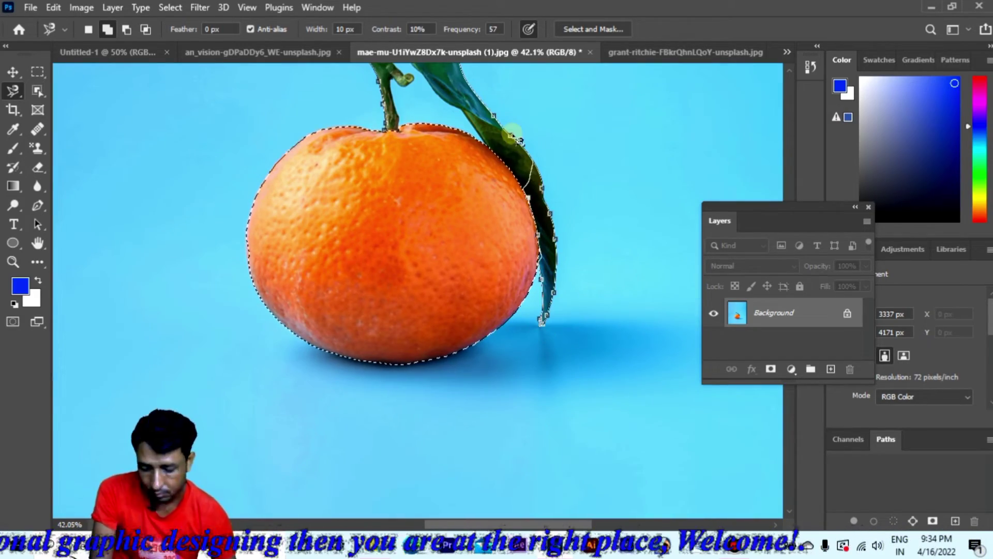
{"action": "left_click_drag", "start_coordinate": [429, 83], "coordinate": [504, 259]}
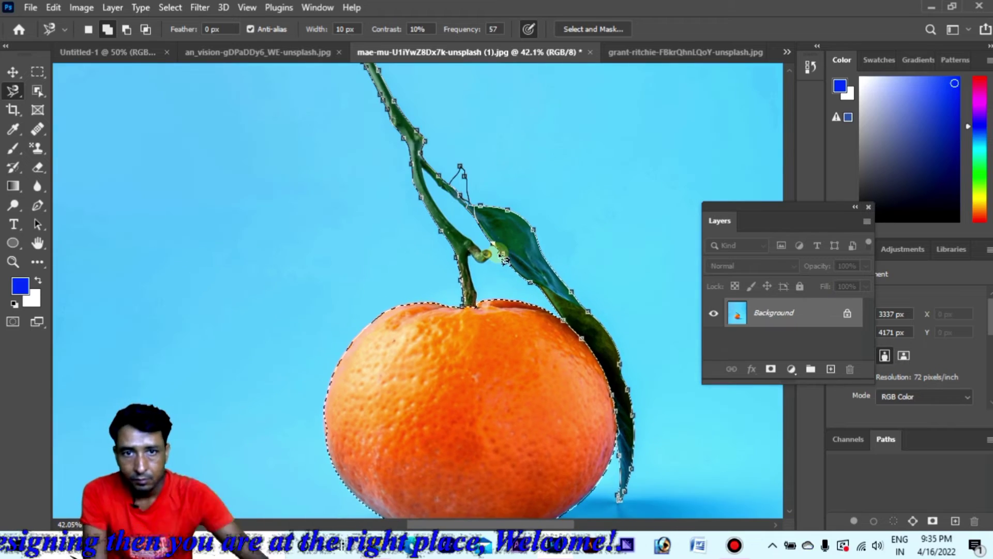
{"action": "left_click", "coordinate": [484, 268]}
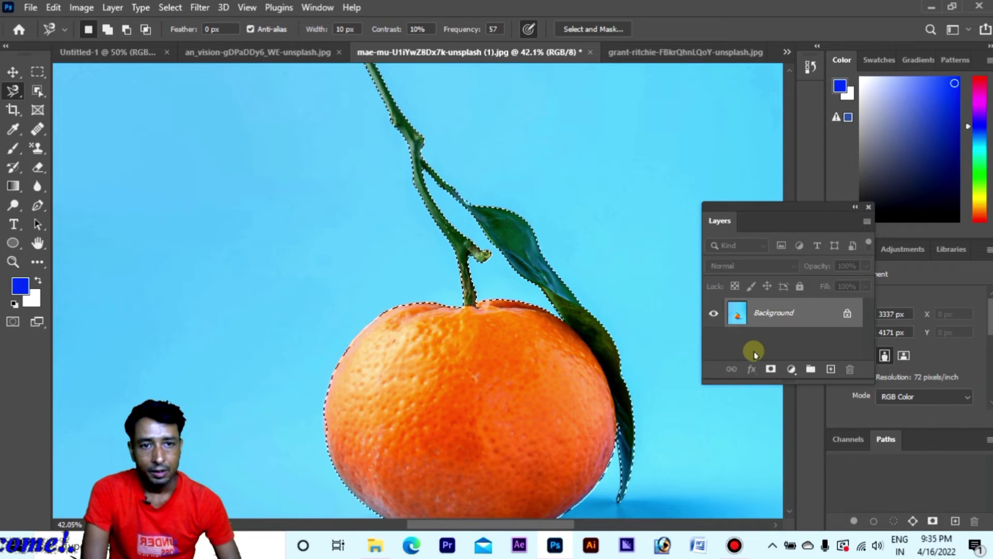
Copy the selected fruit, stem and leaf onto a new layer and hide the Background layer.
{"action": "key", "text": "ctrl+j"}
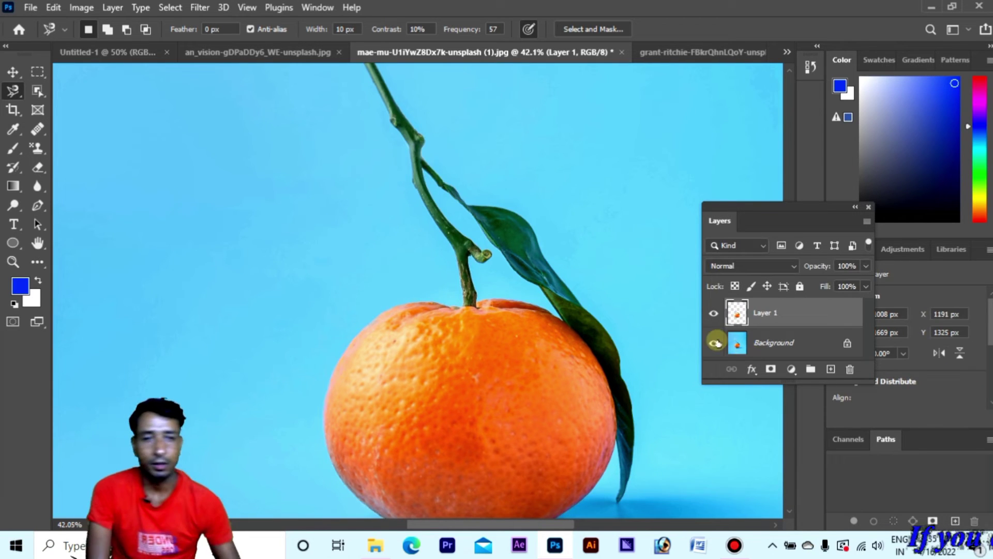
{"action": "left_click", "coordinate": [713, 343]}
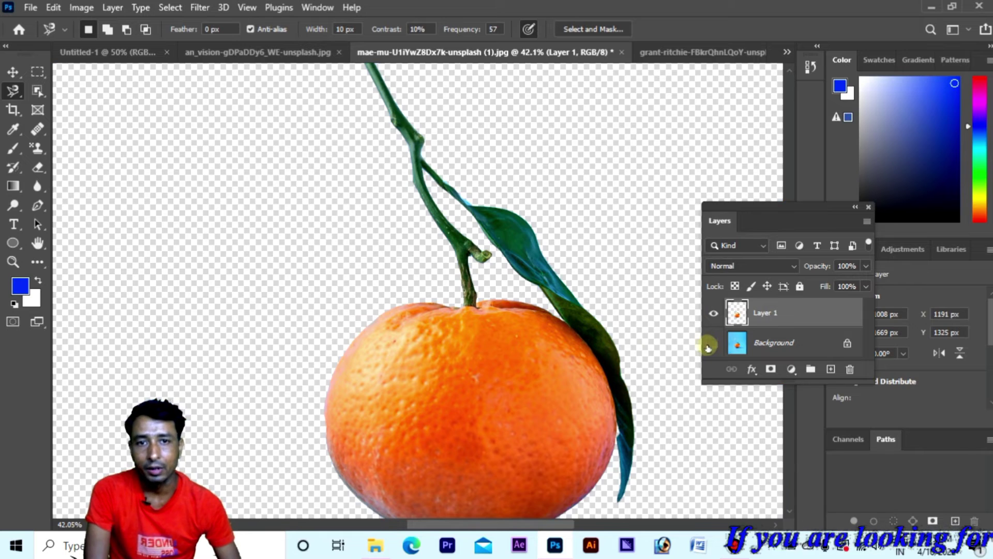